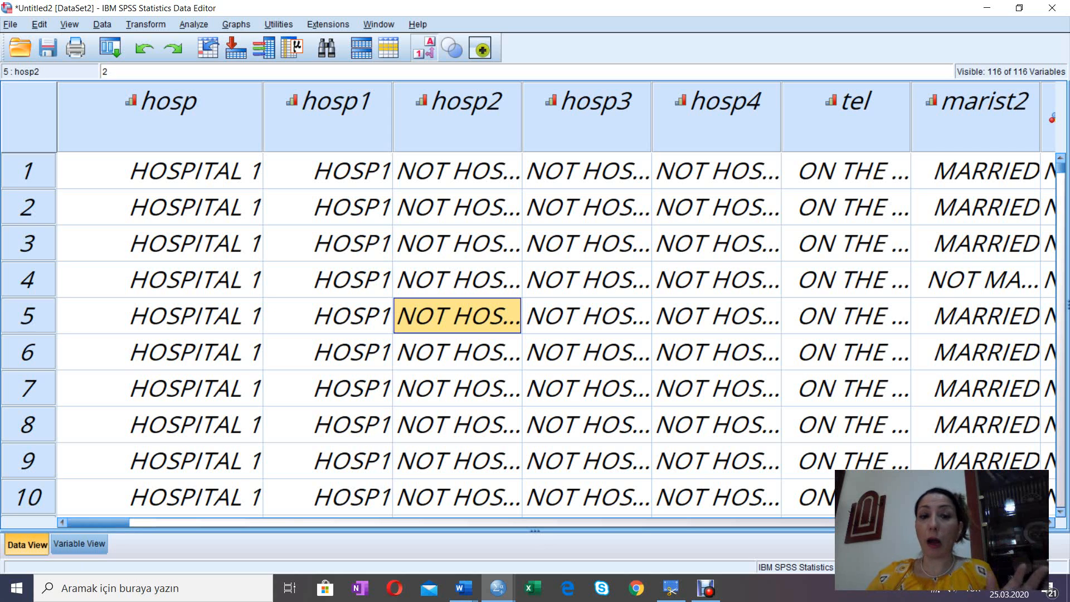
Step: Look through the cases in the tel column down to case 95, and display the variable definitions
{"action": "left_click", "coordinate": [845, 279]}
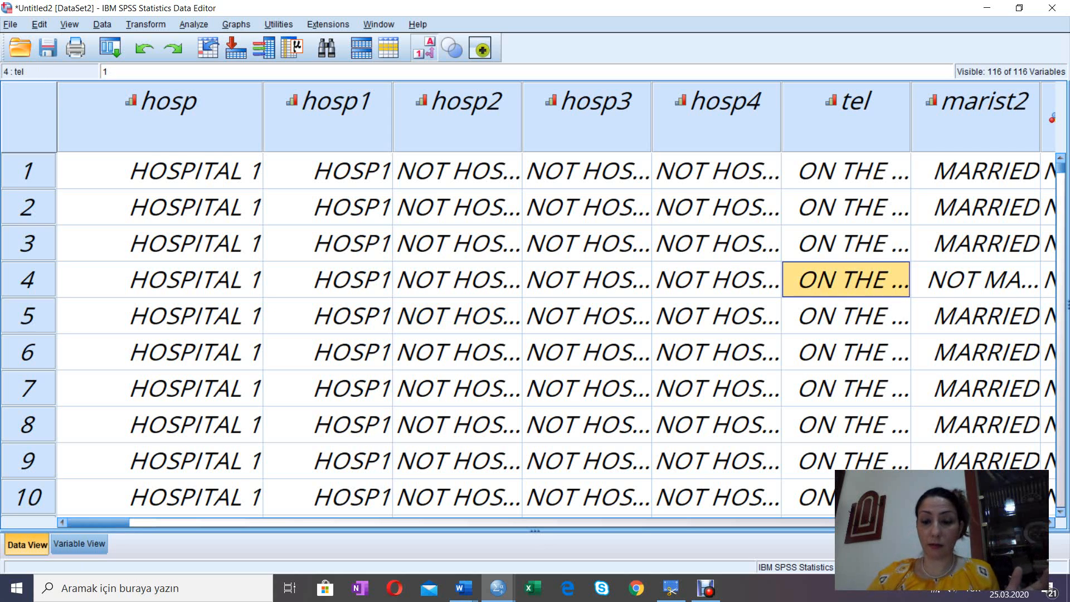
{"action": "key", "text": "Down"}
{"action": "key", "text": "Down"}
{"action": "key", "text": "Down"}
{"action": "key", "text": "Down"}
{"action": "key", "text": "Down"}
{"action": "key", "text": "Down"}
{"action": "key", "text": "Down"}
{"action": "key", "text": "Down"}
{"action": "key", "text": "Down"}
{"action": "key", "text": "Down"}
{"action": "key", "text": "Down"}
{"action": "key", "text": "Down"}
{"action": "key", "text": "Down"}
{"action": "key", "text": "Down"}
{"action": "key", "text": "Down"}
{"action": "key", "text": "Down"}
{"action": "key", "text": "Down"}
{"action": "key", "text": "Down"}
{"action": "key", "text": "Down"}
{"action": "key", "text": "Down"}
{"action": "key", "text": "Down"}
{"action": "key", "text": "Down"}
{"action": "key", "text": "Down"}
{"action": "key", "text": "Down"}
{"action": "key", "text": "Down"}
{"action": "key", "text": "Down"}
{"action": "key", "text": "Down"}
{"action": "key", "text": "Down"}
{"action": "key", "text": "Down"}
{"action": "key", "text": "Down"}
{"action": "key", "text": "Down"}
{"action": "key", "text": "Down"}
{"action": "key", "text": "Down"}
{"action": "key", "text": "Down"}
{"action": "key", "text": "Down"}
{"action": "key", "text": "Down"}
{"action": "key", "text": "Down"}
{"action": "key", "text": "Down"}
{"action": "key", "text": "Down"}
{"action": "key", "text": "Down"}
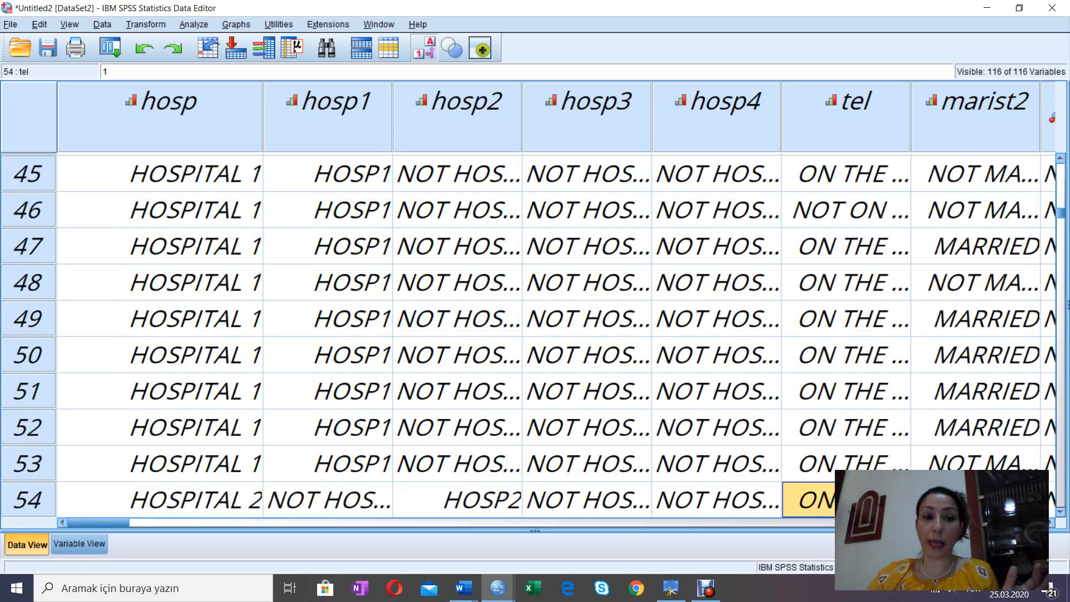
{"action": "key", "text": "Down"}
{"action": "key", "text": "Down"}
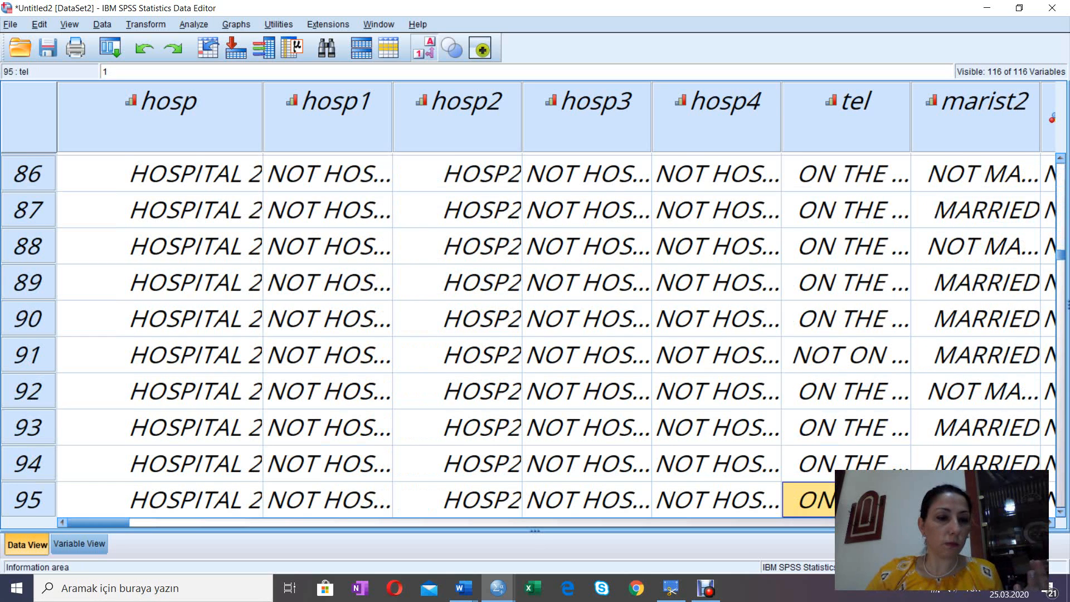
{"action": "key", "text": "ctrl+t"}
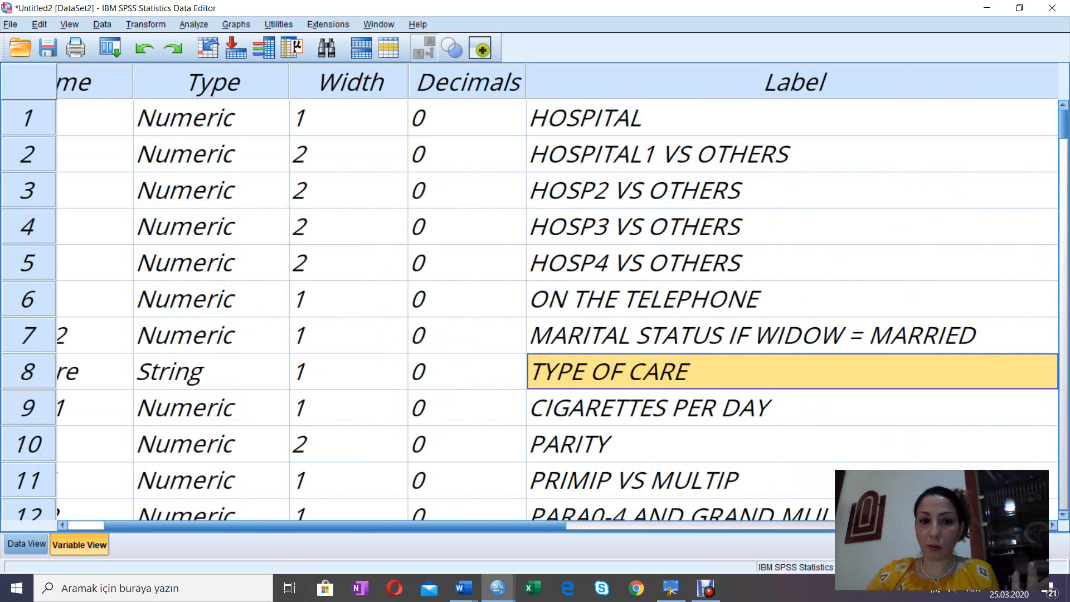
{"action": "scroll", "coordinate": [557, 307], "scroll_direction": "left", "scroll_amount": 2}
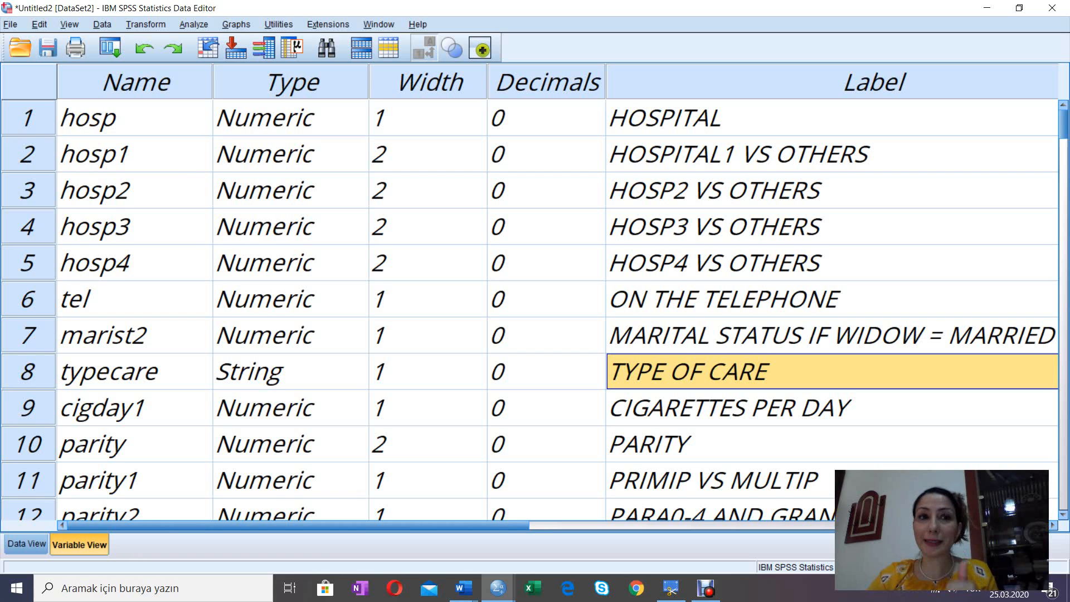
Step: Open the Frequencies analysis and remove all variables from its analysis list
{"action": "left_click", "coordinate": [194, 24]}
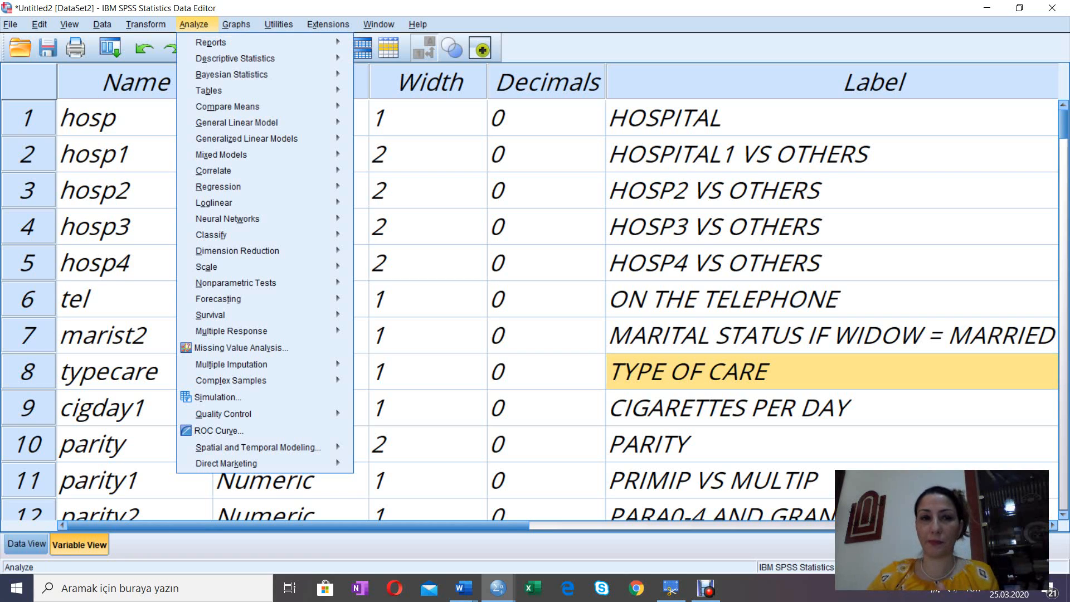
{"action": "mouse_move", "coordinate": [251, 58]}
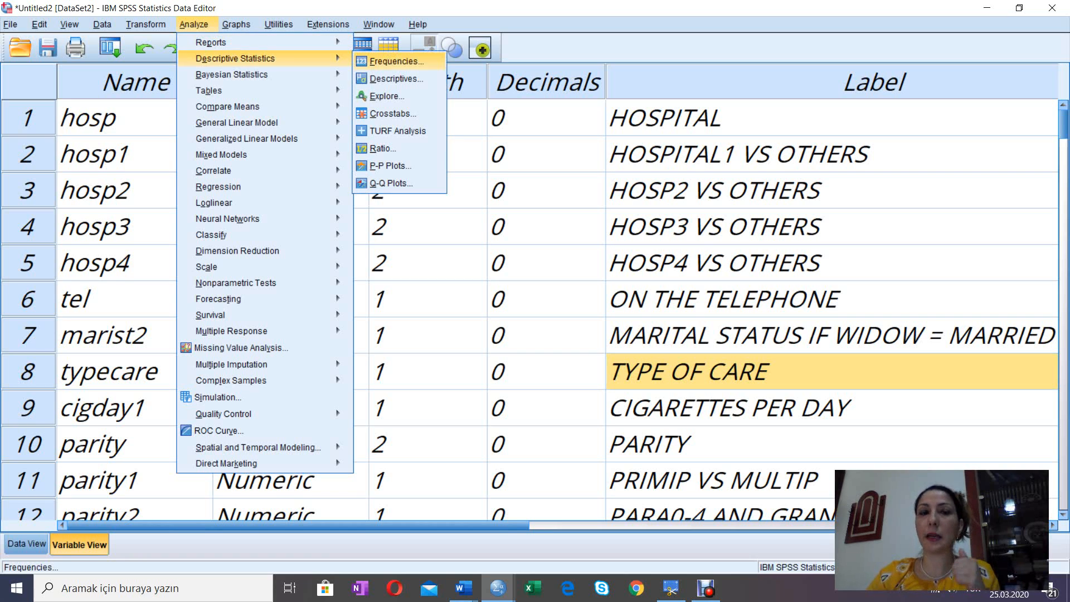
{"action": "key", "text": "Return"}
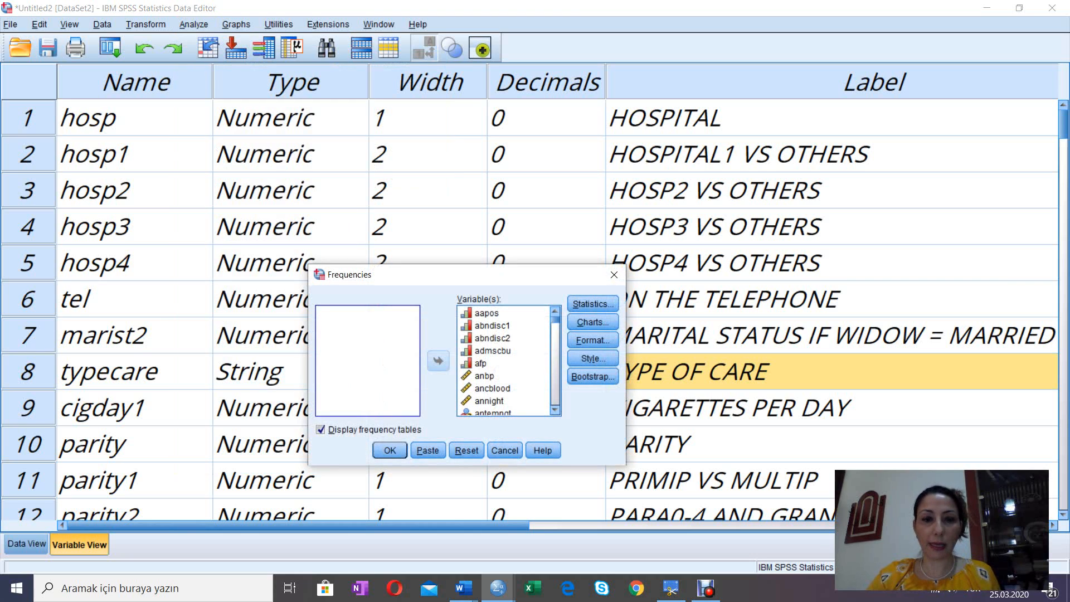
{"action": "left_click", "coordinate": [486, 313]}
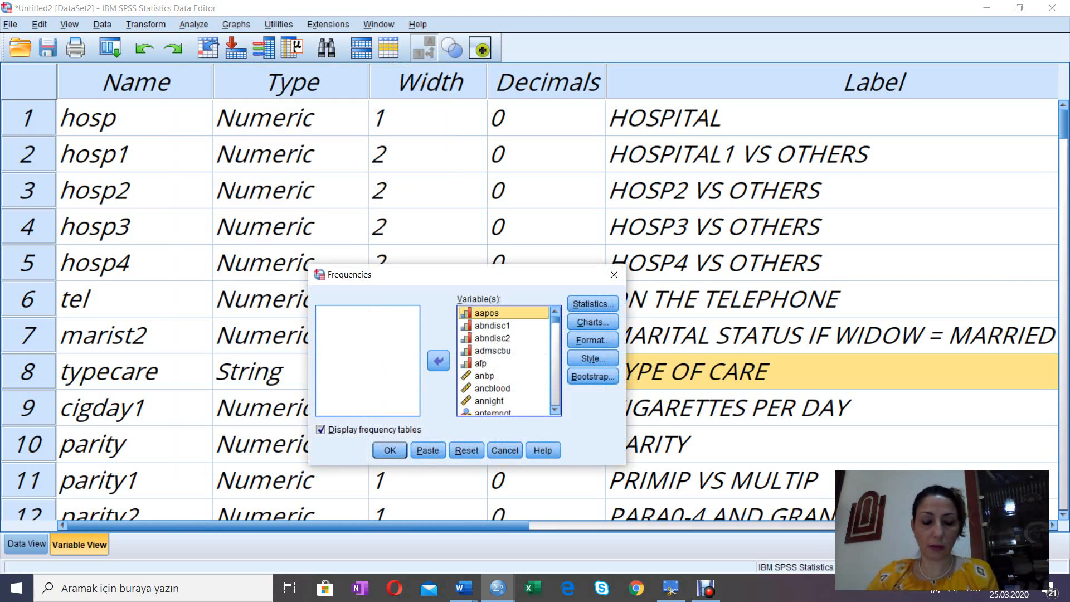
{"action": "key", "text": "ctrl+a"}
{"action": "left_click", "coordinate": [438, 360]}
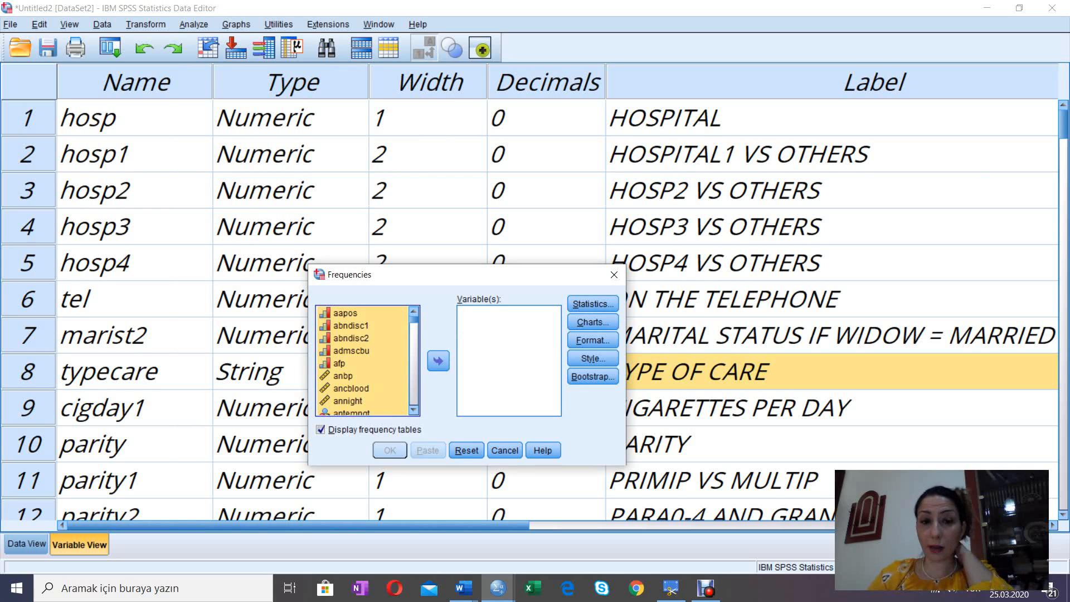
Step: Add all variables to the Frequencies analysis and run it with frequency tables displayed
{"action": "left_click", "coordinate": [350, 326]}
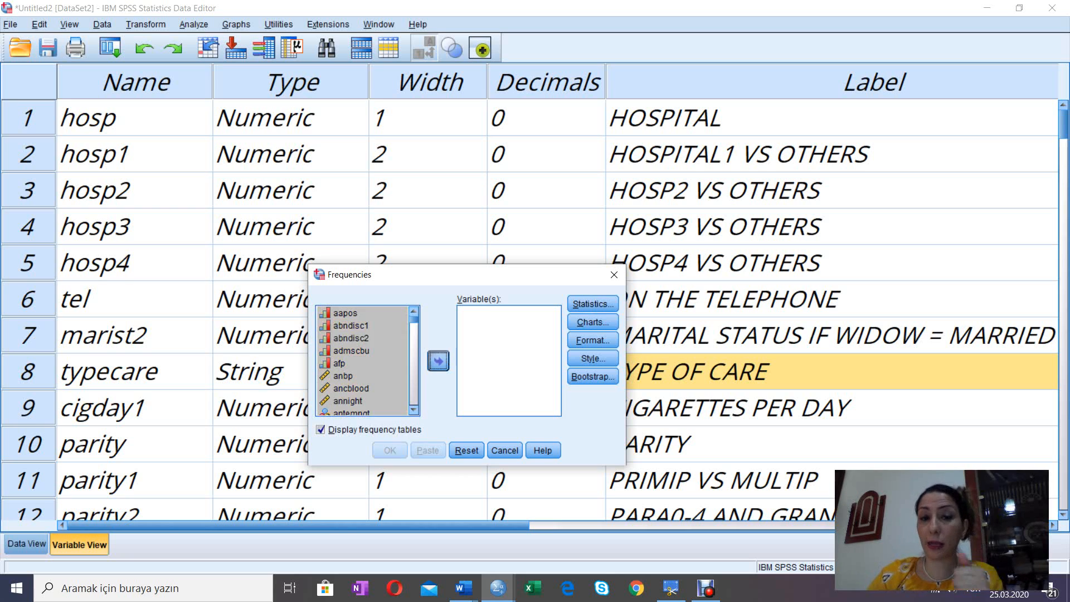
{"action": "left_click", "coordinate": [439, 360]}
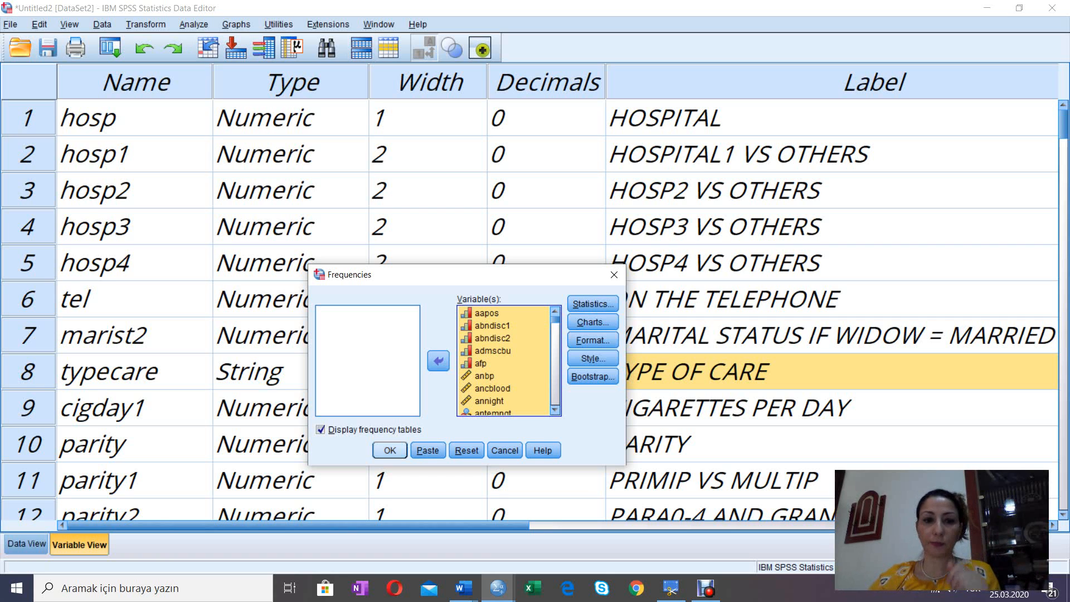
{"action": "left_click", "coordinate": [390, 450]}
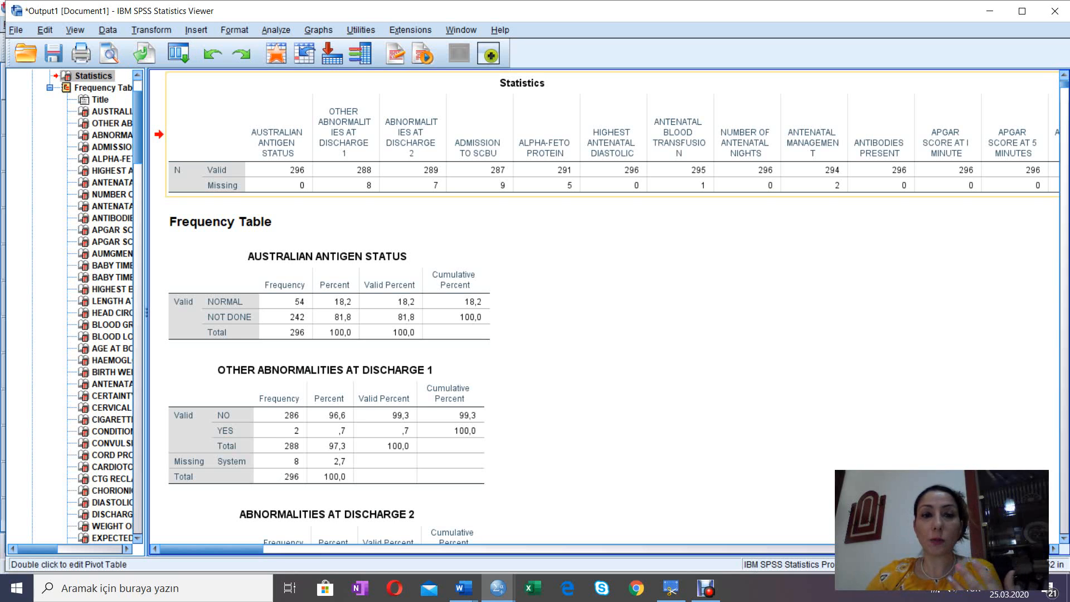
Step: Return from the output to the Untitled2 dataset and check its data values and variable definitions
{"action": "left_click", "coordinate": [350, 221]}
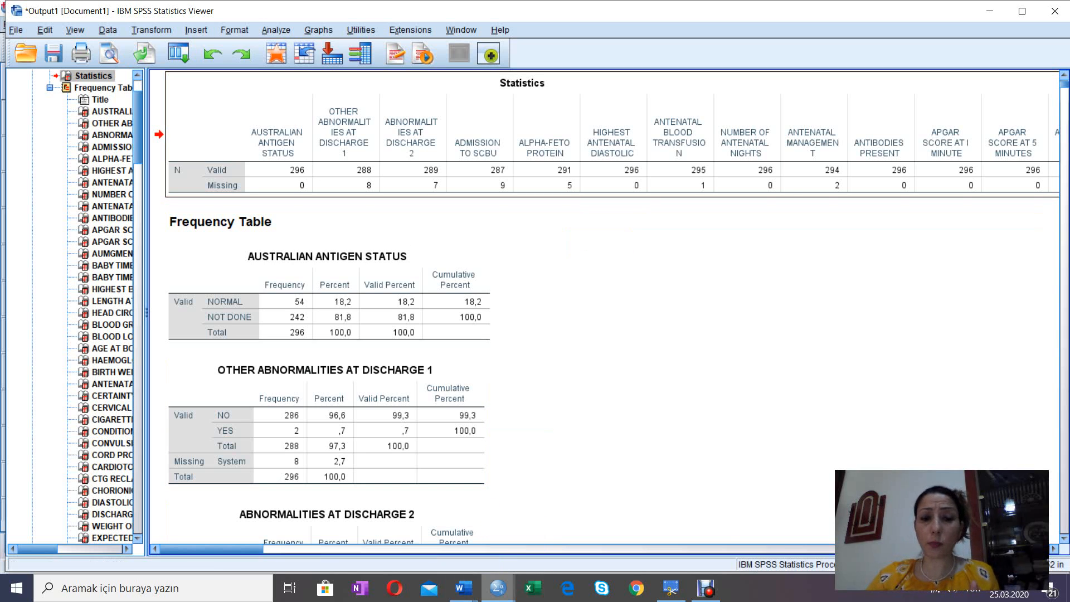
{"action": "mouse_move", "coordinate": [498, 588]}
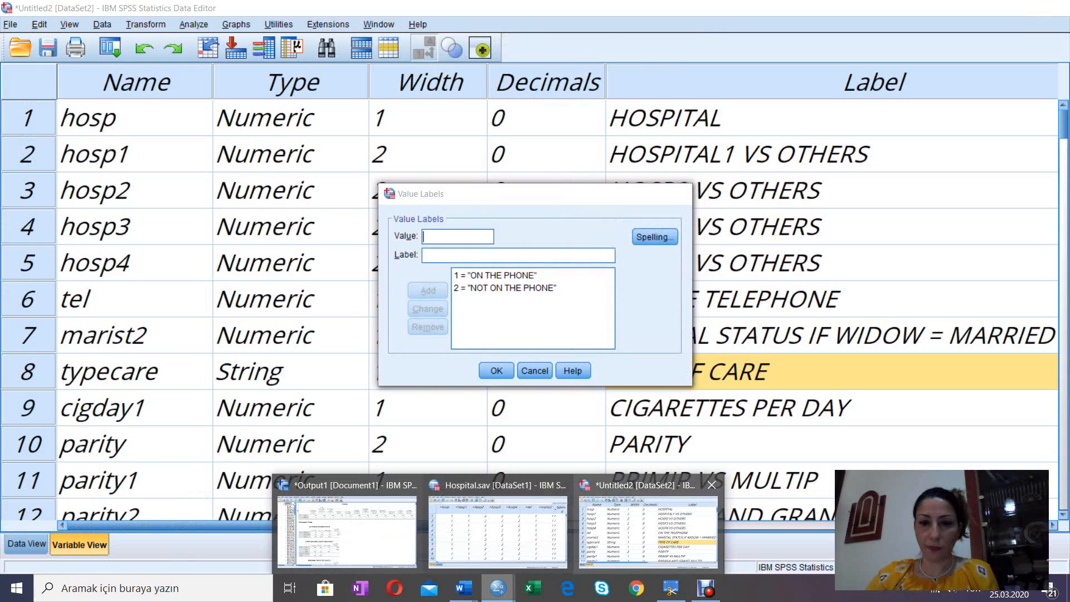
{"action": "left_click", "coordinate": [648, 532]}
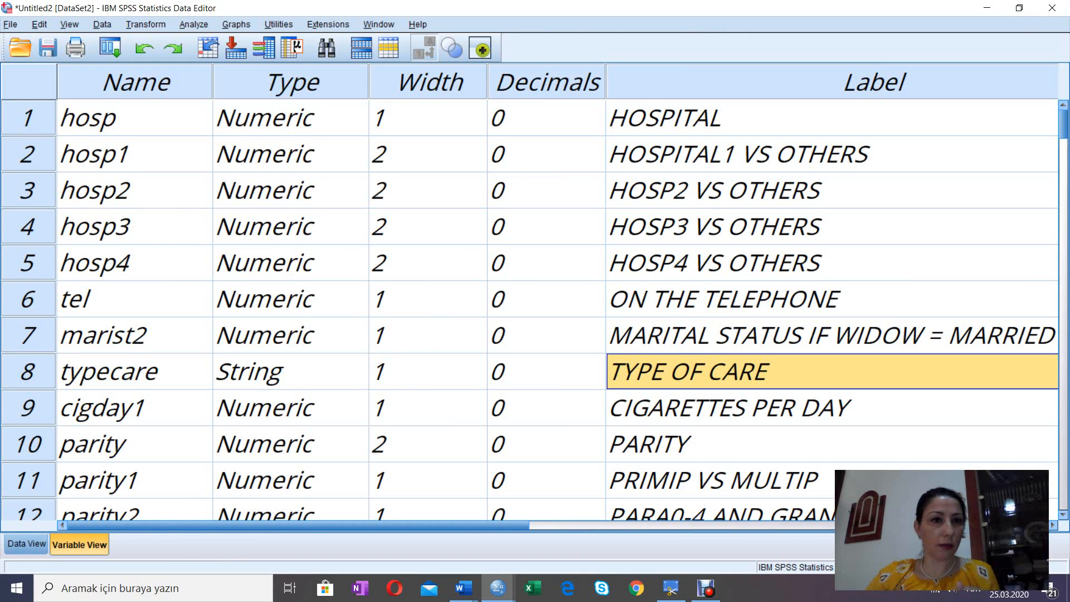
{"action": "left_click", "coordinate": [291, 300]}
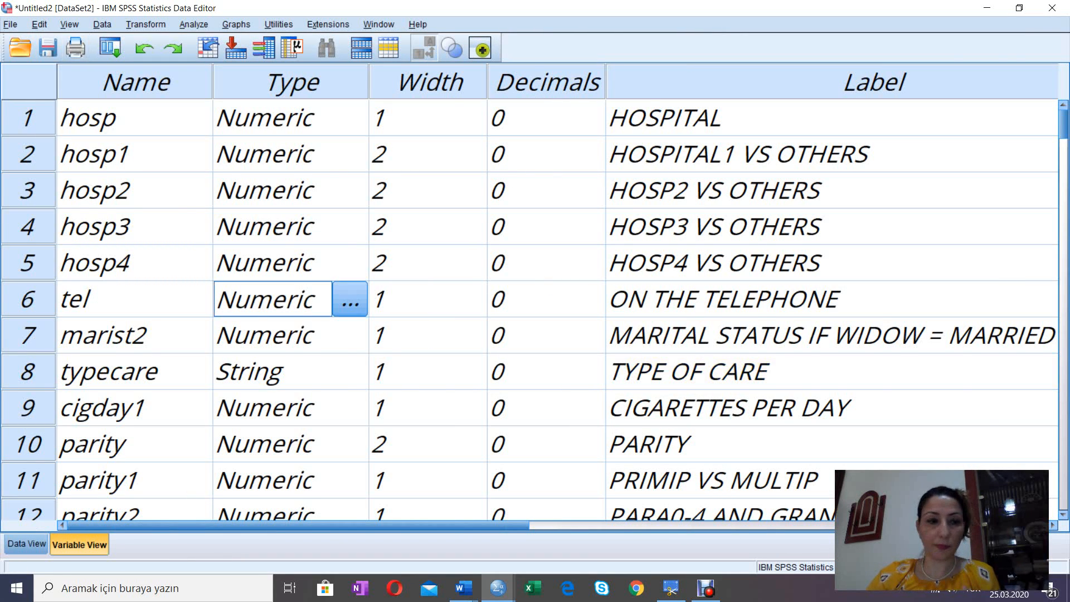
{"action": "left_click", "coordinate": [26, 544]}
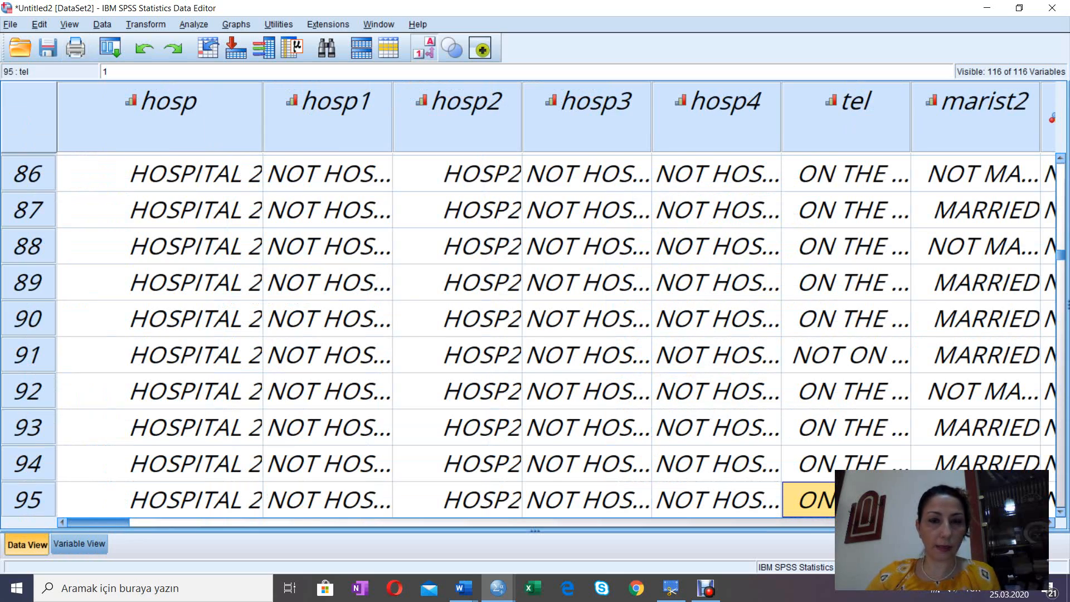
{"action": "left_click_drag", "start_coordinate": [98, 522], "coordinate": [424, 523]}
{"action": "left_click", "coordinate": [79, 544]}
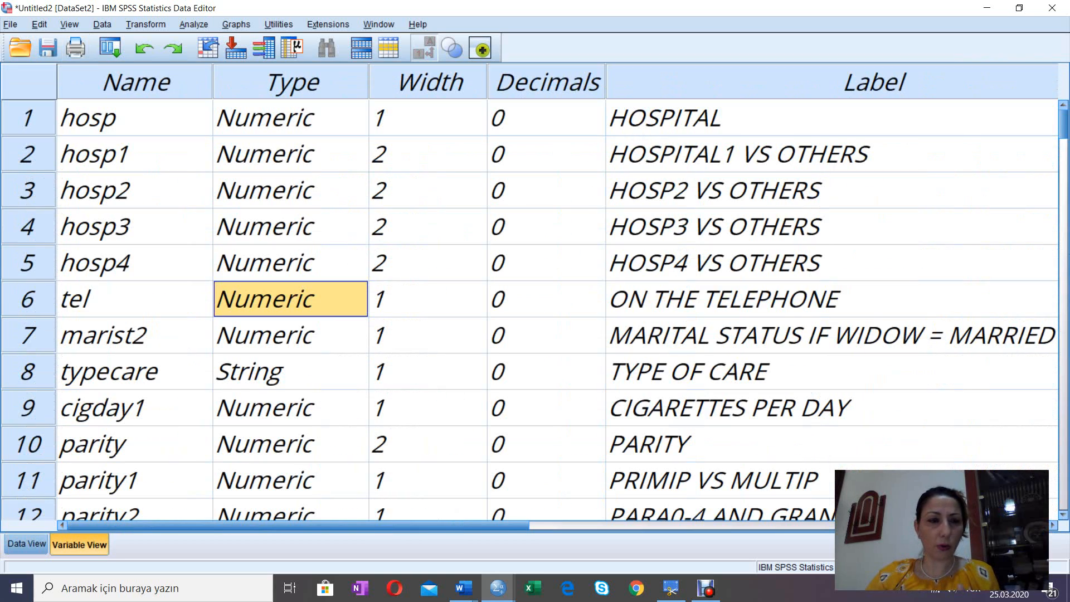
Step: Examine the variable names from typecare down to rhesus and back up the list
{"action": "left_click", "coordinate": [134, 371]}
{"action": "key", "text": "Down"}
{"action": "key", "text": "Down"}
{"action": "key", "text": "Down"}
{"action": "key", "text": "Down"}
{"action": "key", "text": "Down"}
{"action": "key", "text": "Down"}
{"action": "key", "text": "Down"}
{"action": "key", "text": "Down"}
{"action": "key", "text": "Down"}
{"action": "key", "text": "Down"}
{"action": "key", "text": "Down"}
{"action": "key", "text": "Down"}
{"action": "key", "text": "Down"}
{"action": "key", "text": "Down"}
{"action": "key", "text": "Down"}
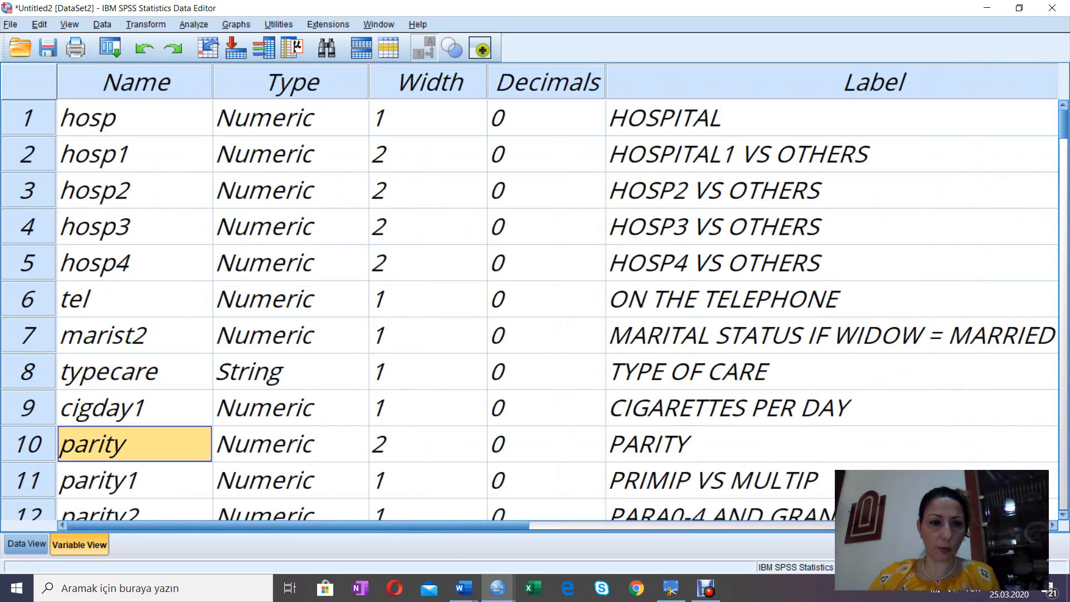
{"action": "key", "text": "Down"}
{"action": "key", "text": "Down"}
{"action": "key", "text": "Down"}
{"action": "key", "text": "Down"}
{"action": "key", "text": "Down"}
{"action": "key", "text": "Down"}
{"action": "key", "text": "Down"}
{"action": "key", "text": "Down"}
{"action": "key", "text": "Down"}
{"action": "key", "text": "Down"}
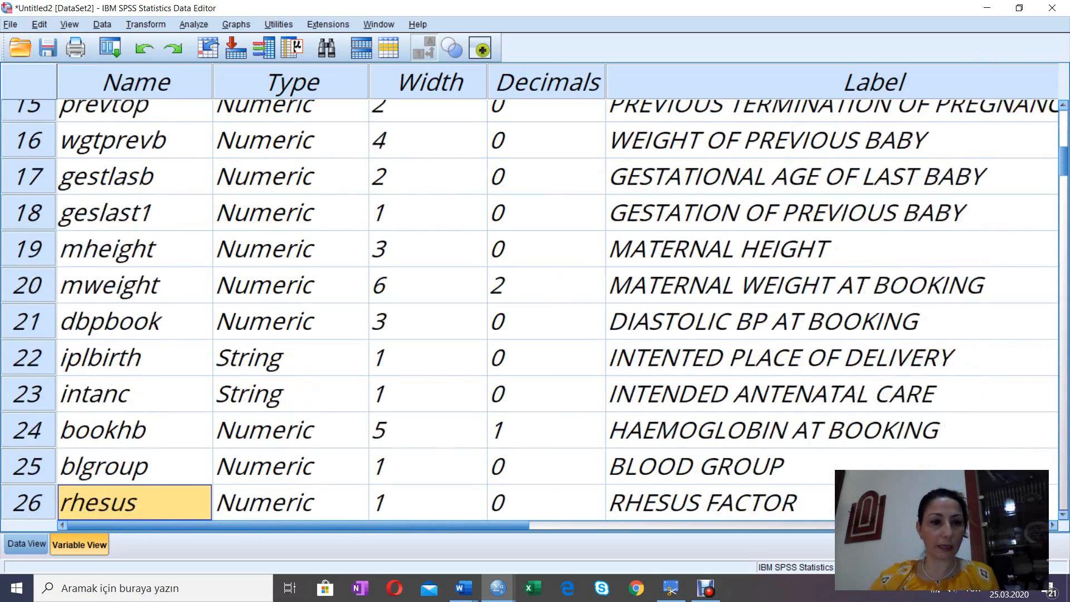
{"action": "key", "text": "Up"}
{"action": "key", "text": "Up"}
{"action": "key", "text": "Up"}
{"action": "key", "text": "Up"}
{"action": "key", "text": "Up"}
{"action": "key", "text": "Up"}
{"action": "key", "text": "Up"}
{"action": "key", "text": "Up"}
{"action": "key", "text": "Up"}
{"action": "key", "text": "Up"}
{"action": "key", "text": "Up"}
{"action": "key", "text": "Up"}
{"action": "key", "text": "Up"}
{"action": "key", "text": "Up"}
{"action": "key", "text": "Up"}
{"action": "key", "text": "Up"}
{"action": "key", "text": "Up"}
{"action": "key", "text": "Up"}
{"action": "key", "text": "Up"}
{"action": "key", "text": "Up"}
{"action": "key", "text": "Up"}
{"action": "key", "text": "Up"}
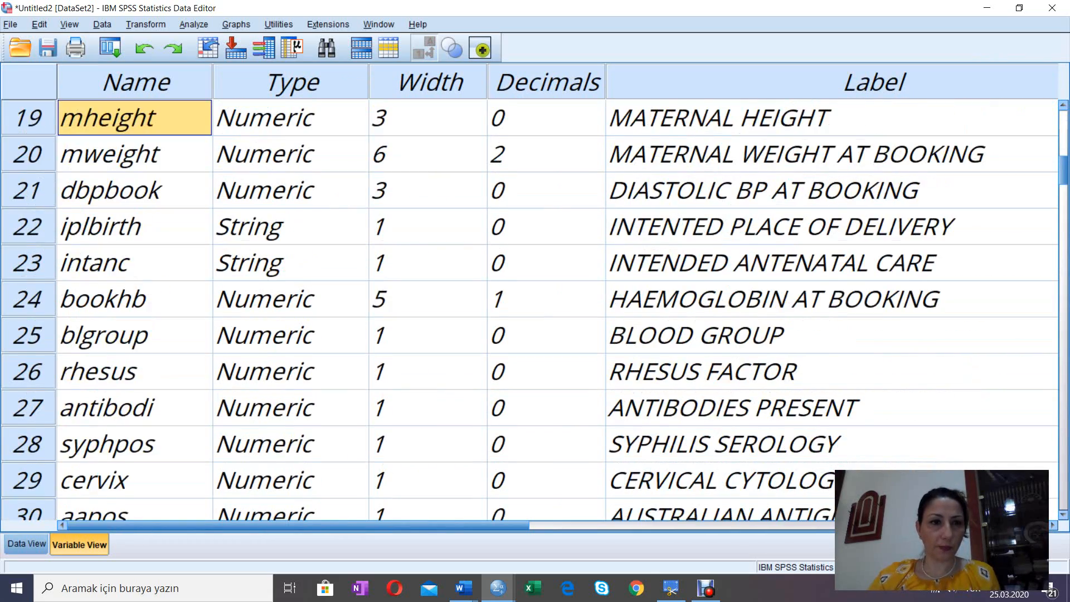
{"action": "key", "text": "Up"}
{"action": "key", "text": "Up"}
{"action": "key", "text": "Up"}
{"action": "key", "text": "Up"}
{"action": "key", "text": "Up"}
{"action": "key", "text": "Up"}
{"action": "key", "text": "Up"}
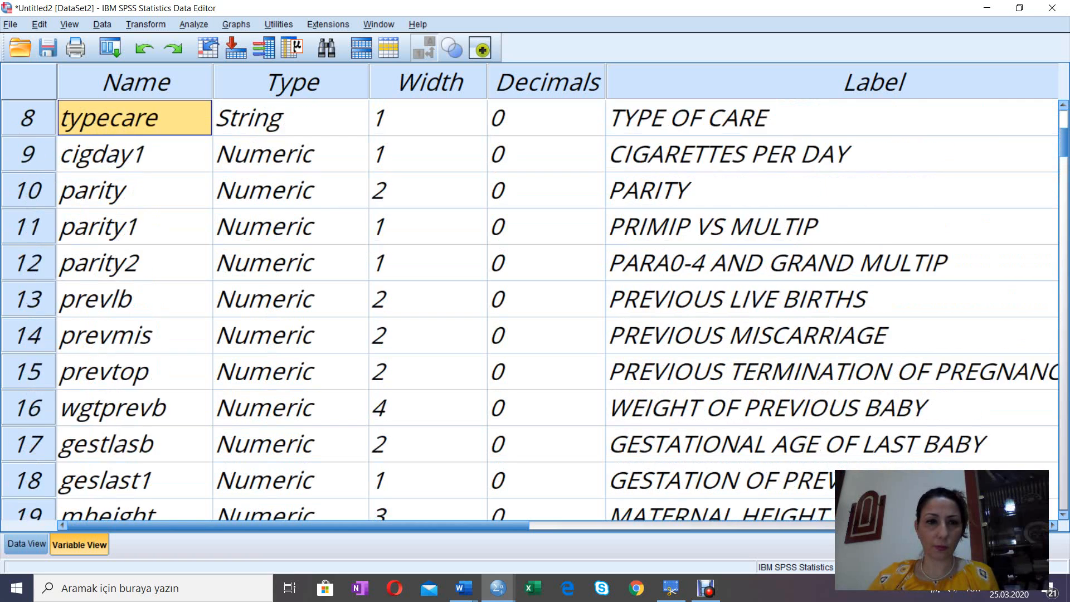
{"action": "key", "text": "ctrl+f"}
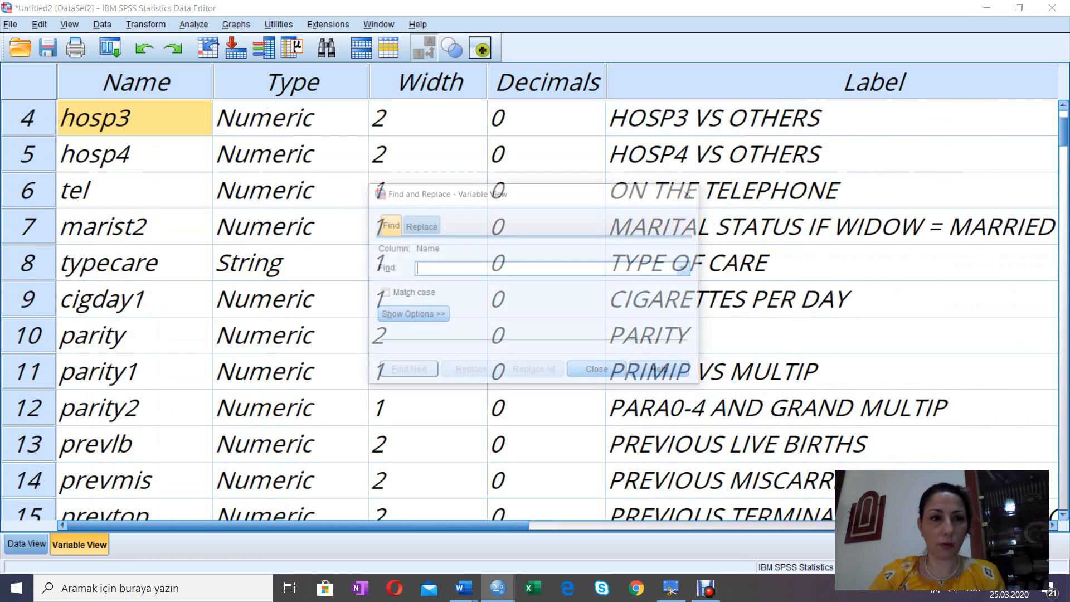
{"action": "type", "text": "alp"}
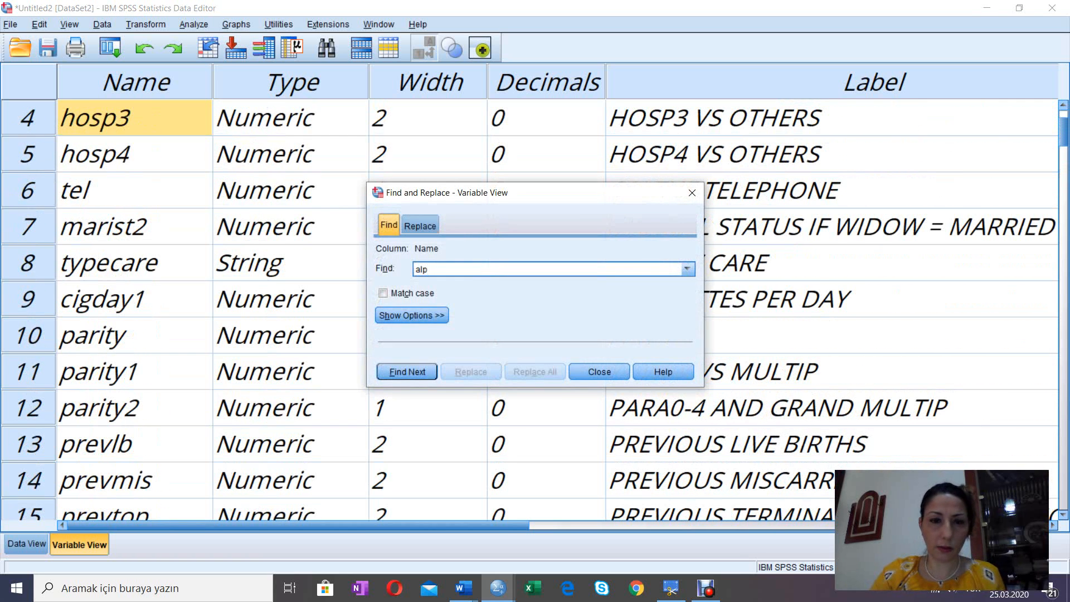
{"action": "type", "text": "ha"}
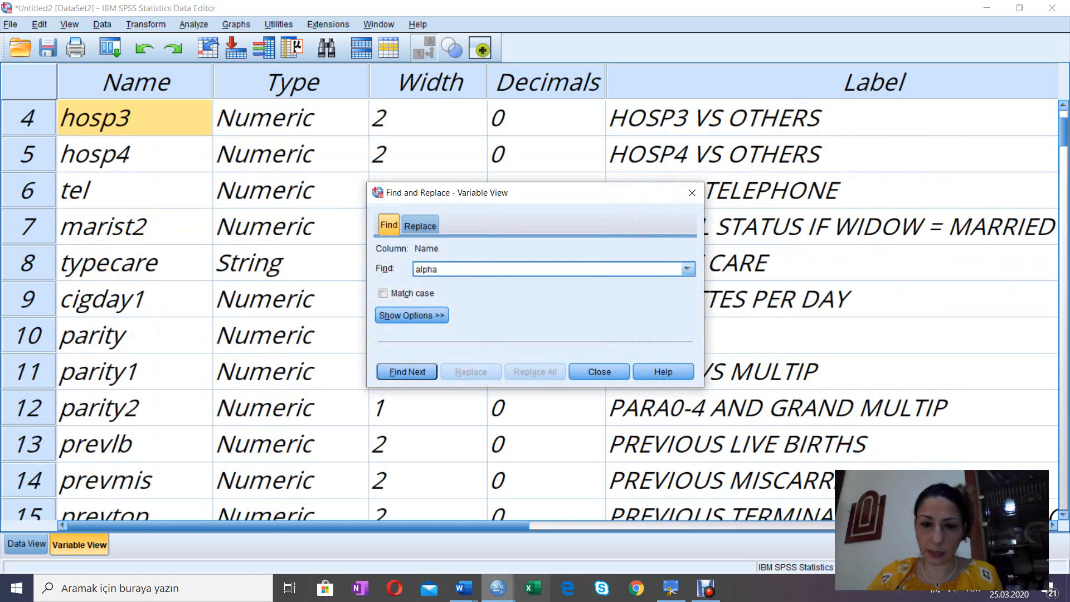
{"action": "mouse_move", "coordinate": [498, 588]}
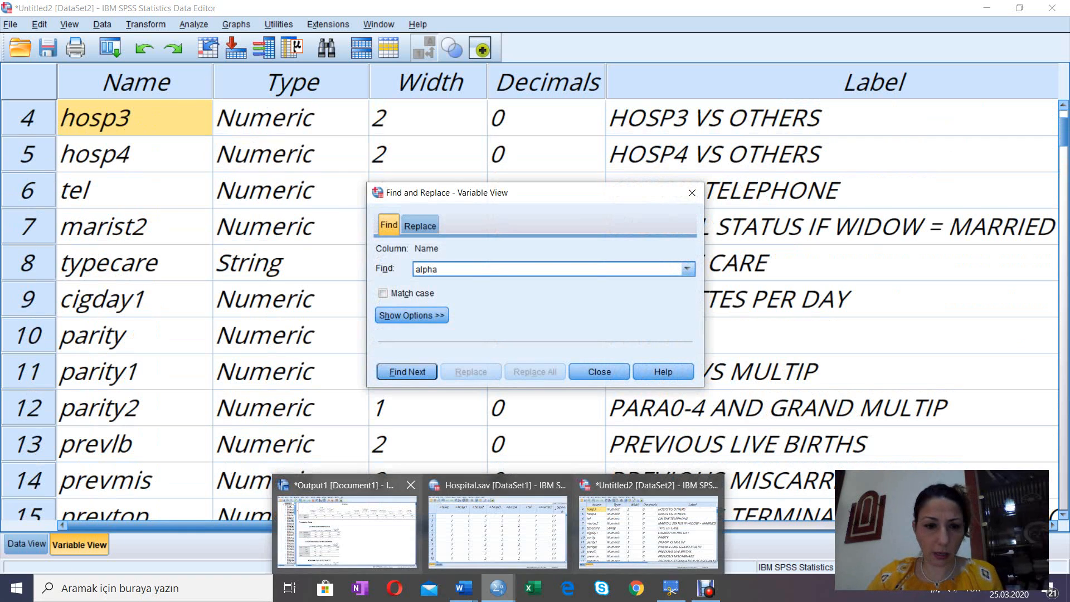
{"action": "left_click", "coordinate": [358, 537]}
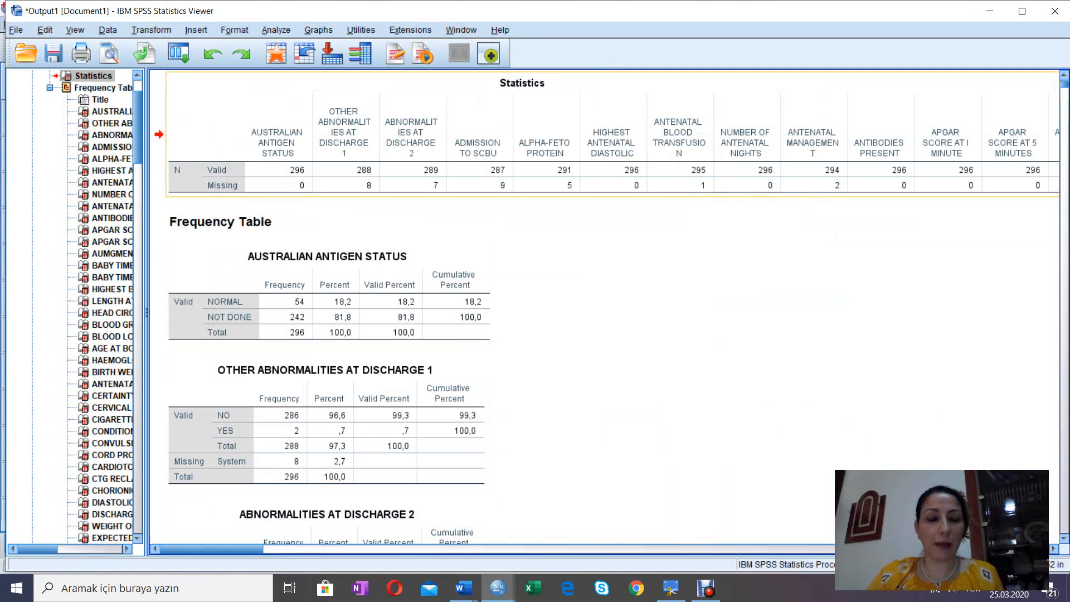
{"action": "left_click", "coordinate": [497, 588]}
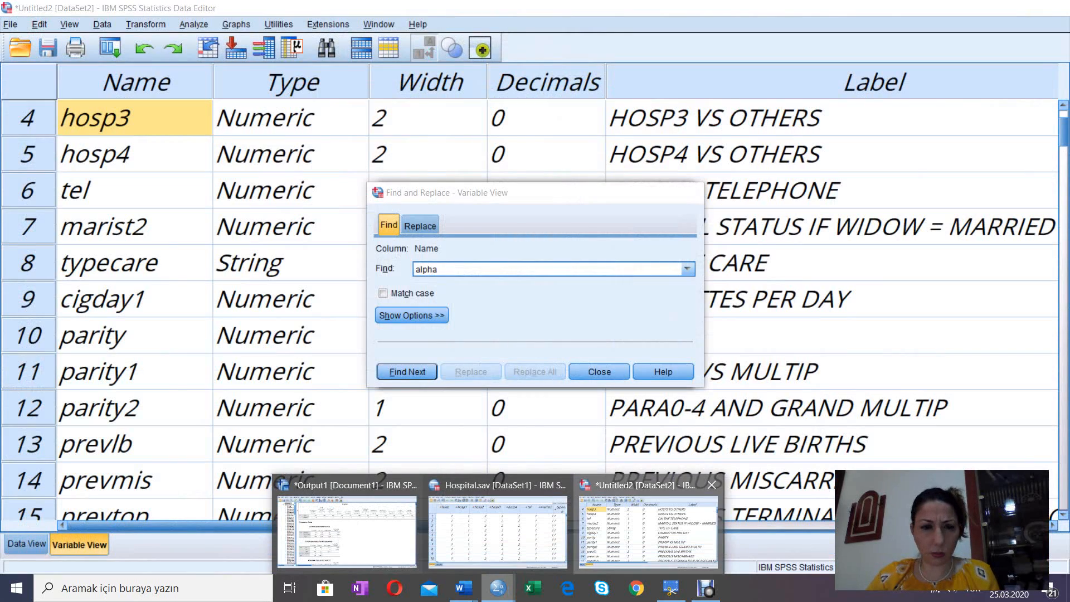
{"action": "left_click", "coordinate": [649, 533]}
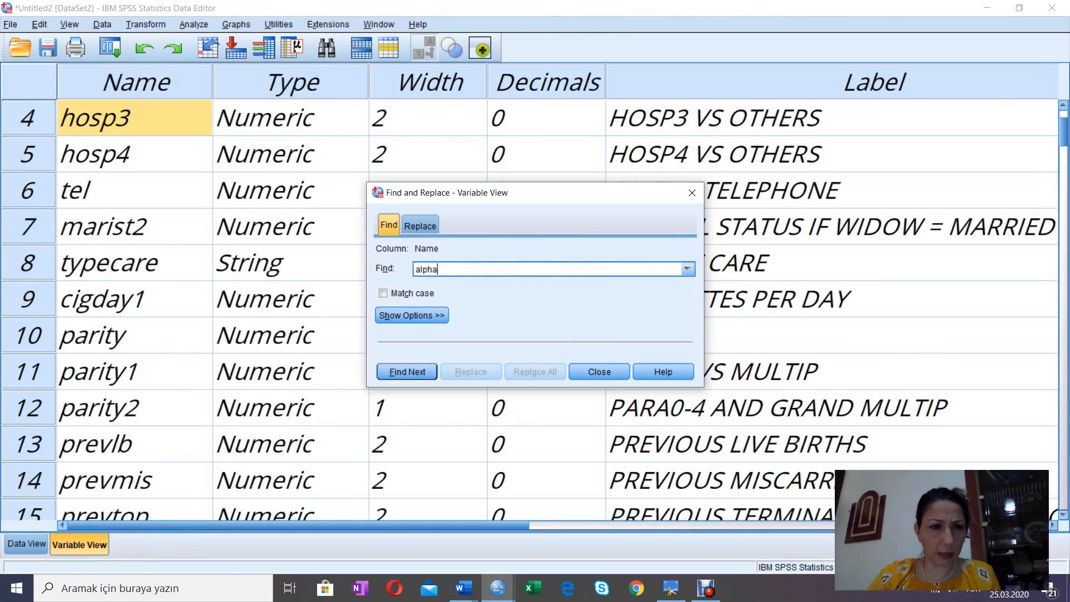
{"action": "left_click", "coordinate": [692, 192]}
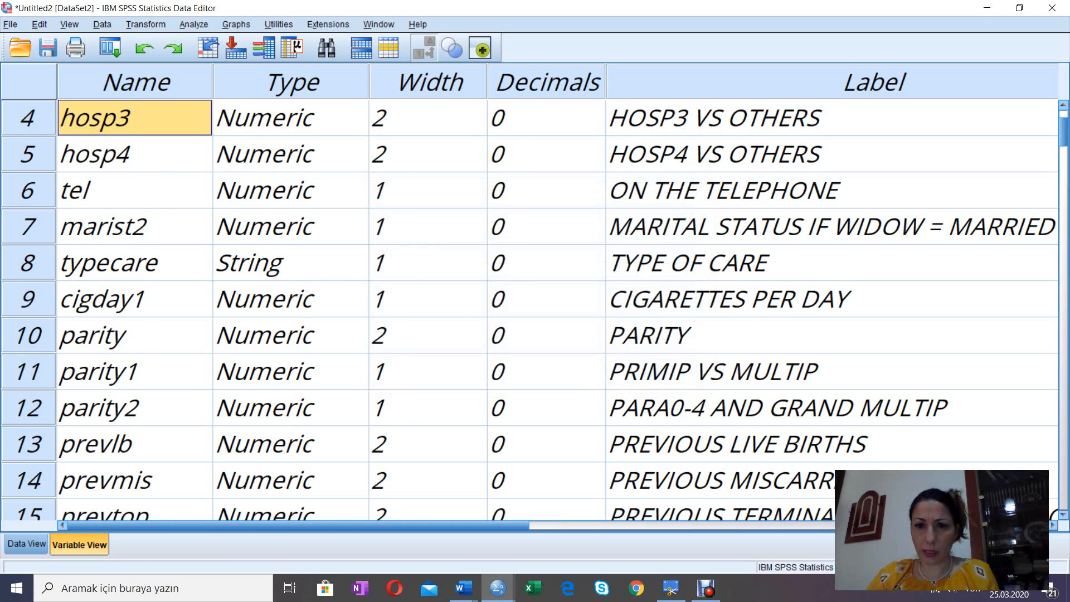
Step: Examine the variable labels from PRIMIP VS MULTIP down to METHOD OF INDUCTION 1
{"action": "left_click", "coordinate": [780, 371]}
{"action": "key", "text": "Down"}
{"action": "key", "text": "Down"}
{"action": "key", "text": "Down"}
{"action": "key", "text": "Down"}
{"action": "key", "text": "Down"}
{"action": "key", "text": "Down"}
{"action": "key", "text": "Down"}
{"action": "key", "text": "Down"}
{"action": "key", "text": "Down"}
{"action": "key", "text": "Down"}
{"action": "key", "text": "Down"}
{"action": "key", "text": "Down"}
{"action": "key", "text": "Down"}
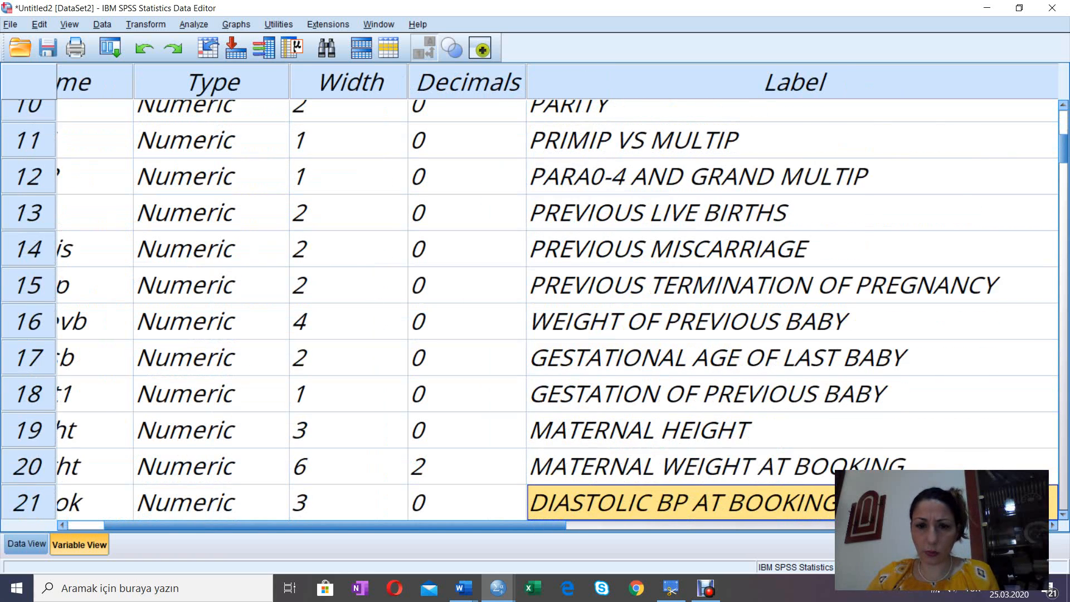
{"action": "key", "text": "Down"}
{"action": "key", "text": "Down"}
{"action": "key", "text": "Down"}
{"action": "key", "text": "Down"}
{"action": "key", "text": "Down"}
{"action": "key", "text": "Down"}
{"action": "key", "text": "Down"}
{"action": "key", "text": "Down"}
{"action": "key", "text": "Down"}
{"action": "key", "text": "Down"}
{"action": "key", "text": "Down"}
{"action": "key", "text": "Down"}
{"action": "key", "text": "Down"}
{"action": "key", "text": "Down"}
{"action": "key", "text": "Down"}
{"action": "key", "text": "Down"}
{"action": "key", "text": "Down"}
{"action": "key", "text": "Down"}
{"action": "key", "text": "Down"}
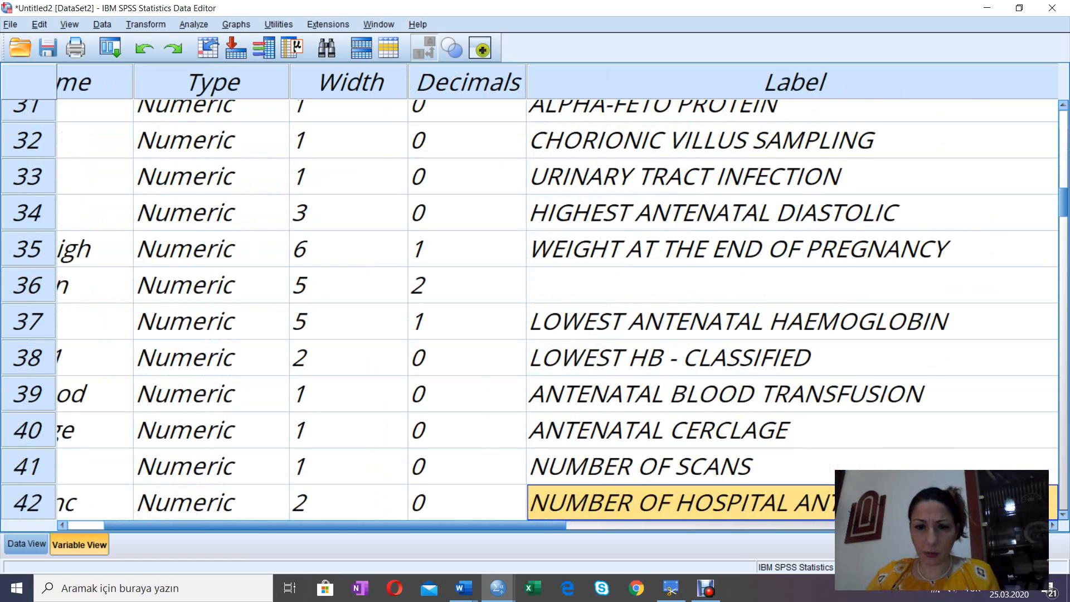
{"action": "key", "text": "Down"}
{"action": "key", "text": "Down"}
{"action": "key", "text": "Down"}
{"action": "key", "text": "Down"}
{"action": "key", "text": "Down"}
{"action": "key", "text": "Down"}
{"action": "key", "text": "Down"}
{"action": "key", "text": "Down"}
{"action": "key", "text": "Down"}
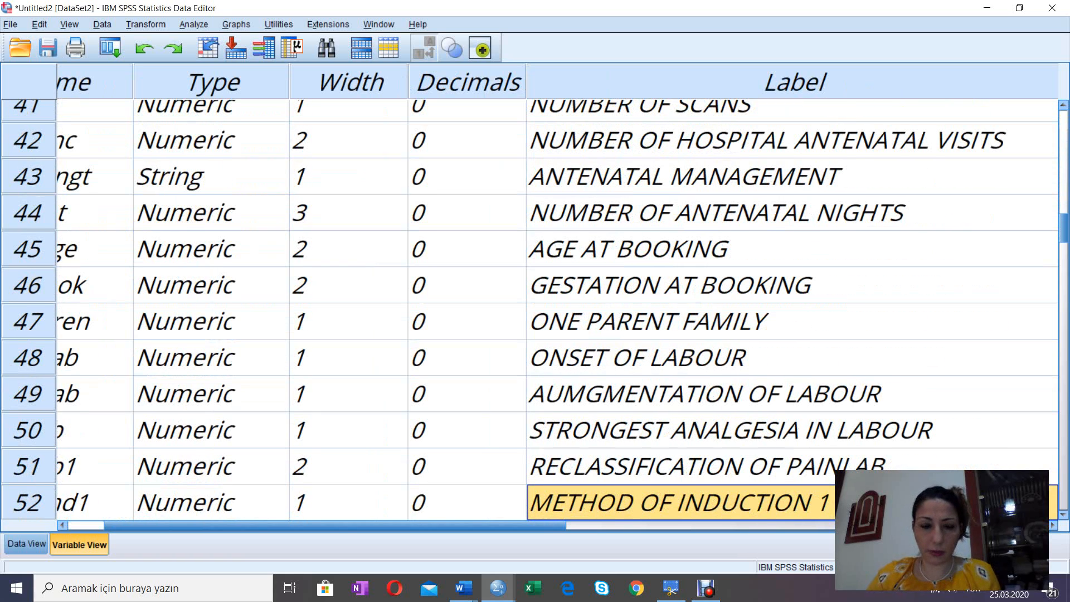
Step: Search the whole variable Label column for "alpha-" to locate the alpha-feto protein variable
{"action": "key", "text": "ctrl+space"}
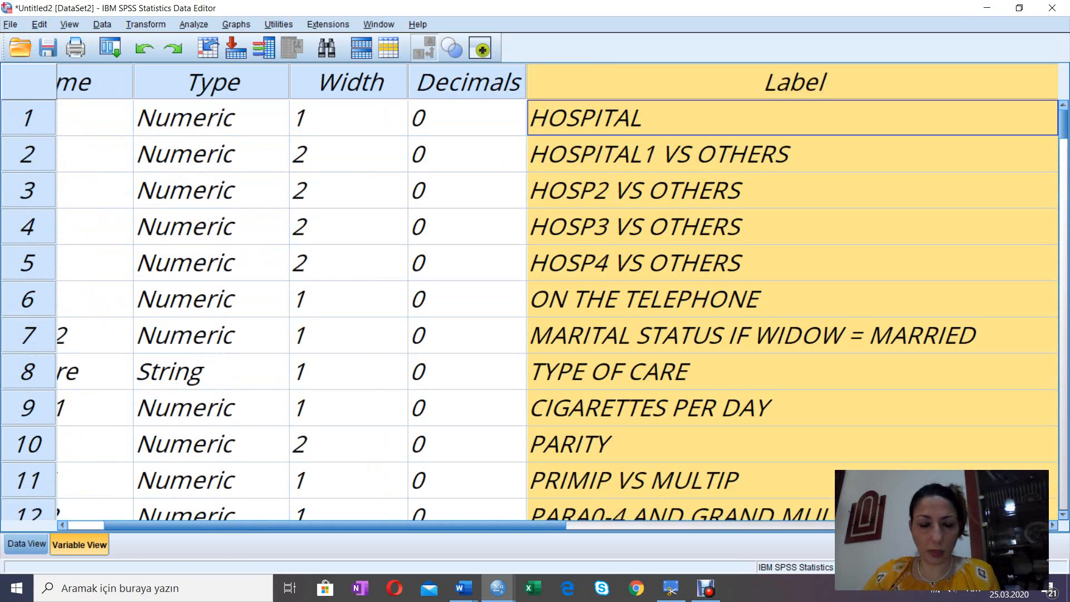
{"action": "key", "text": "ctrl+f"}
{"action": "type", "text": "a"}
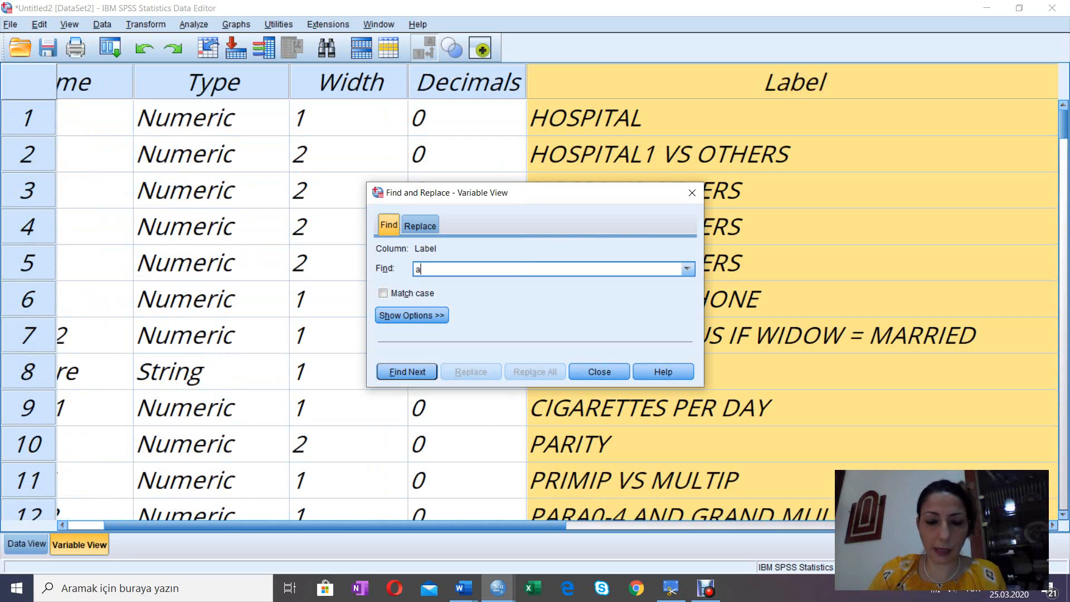
{"action": "type", "text": "lpha*"}
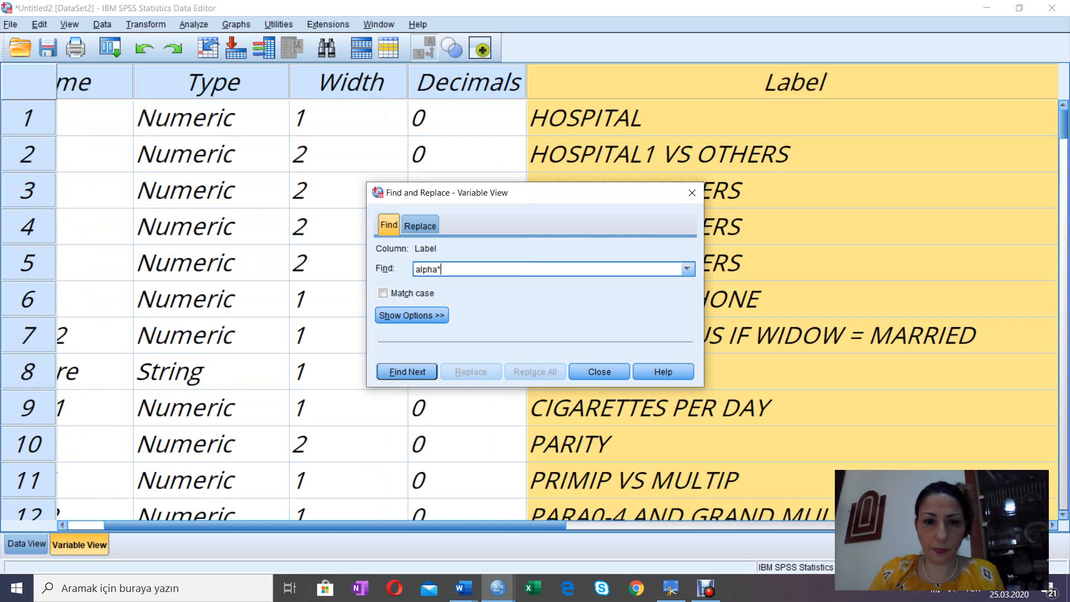
{"action": "type", "text": "-"}
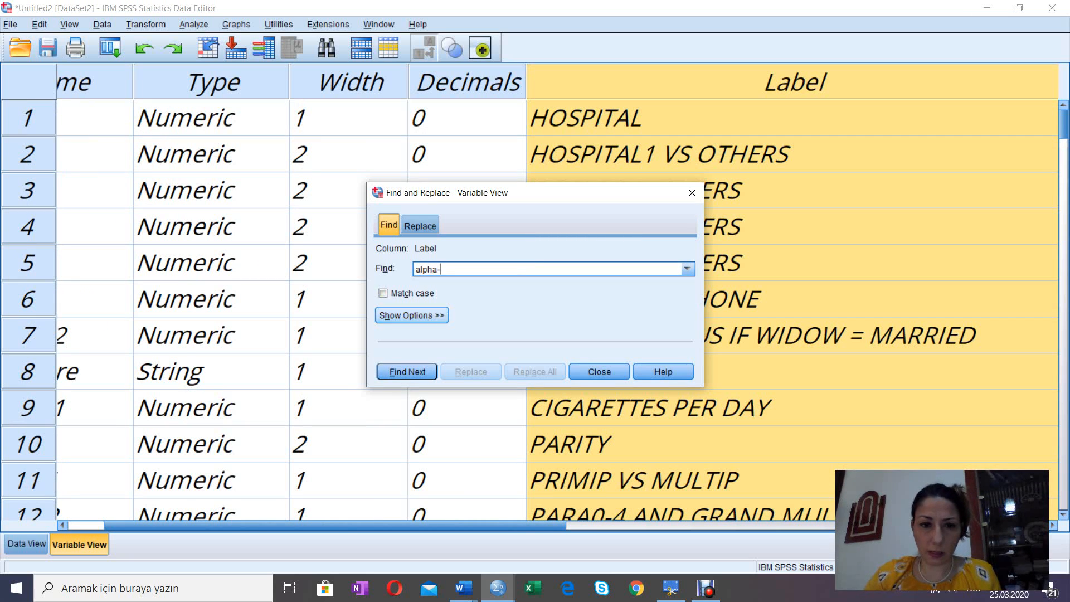
{"action": "key", "text": "Return"}
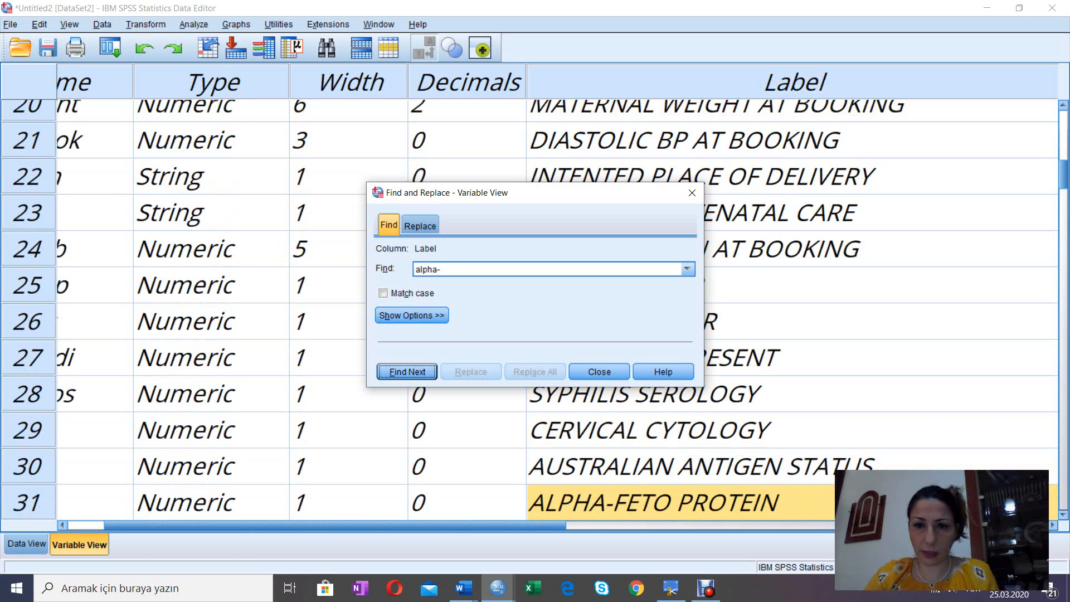
{"action": "left_click", "coordinate": [692, 193]}
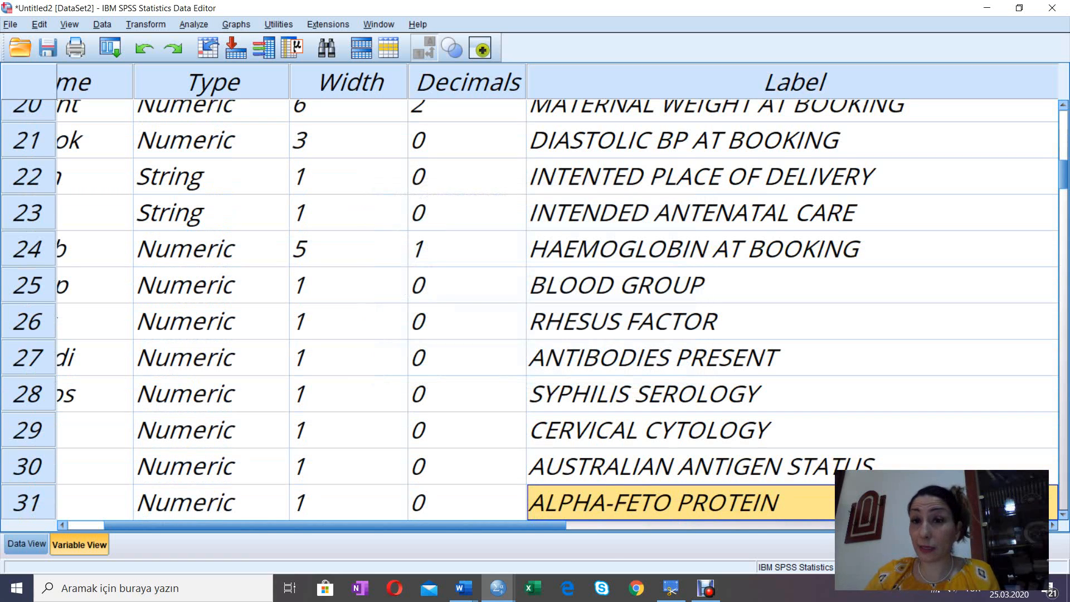
Step: Repeat the "alpha-" search from the start of the Label column
{"action": "left_click", "coordinate": [795, 82]}
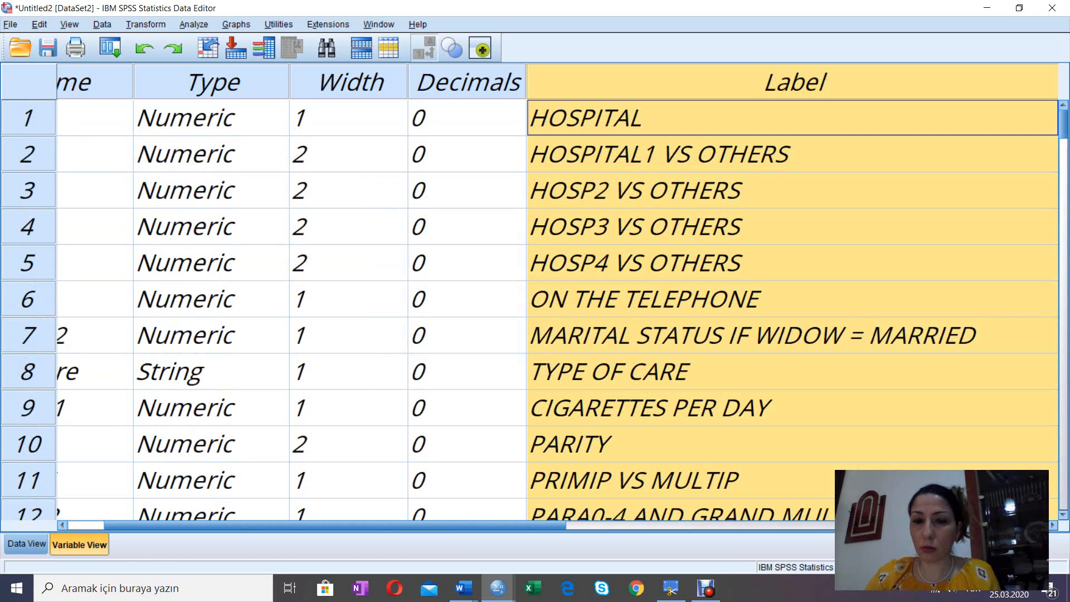
{"action": "key", "text": "ctrl+f"}
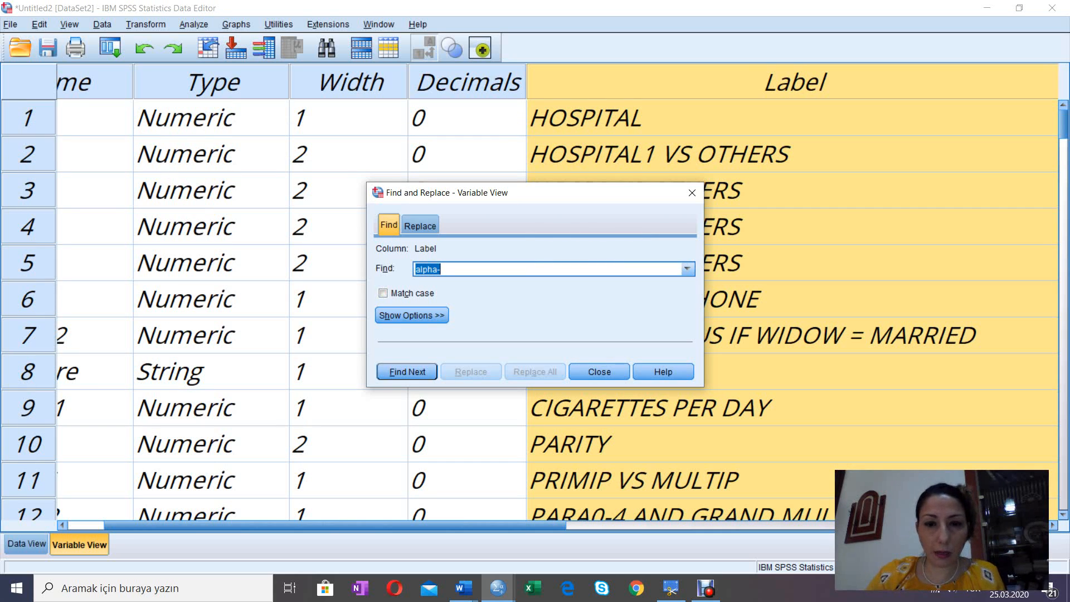
{"action": "key", "text": "Return"}
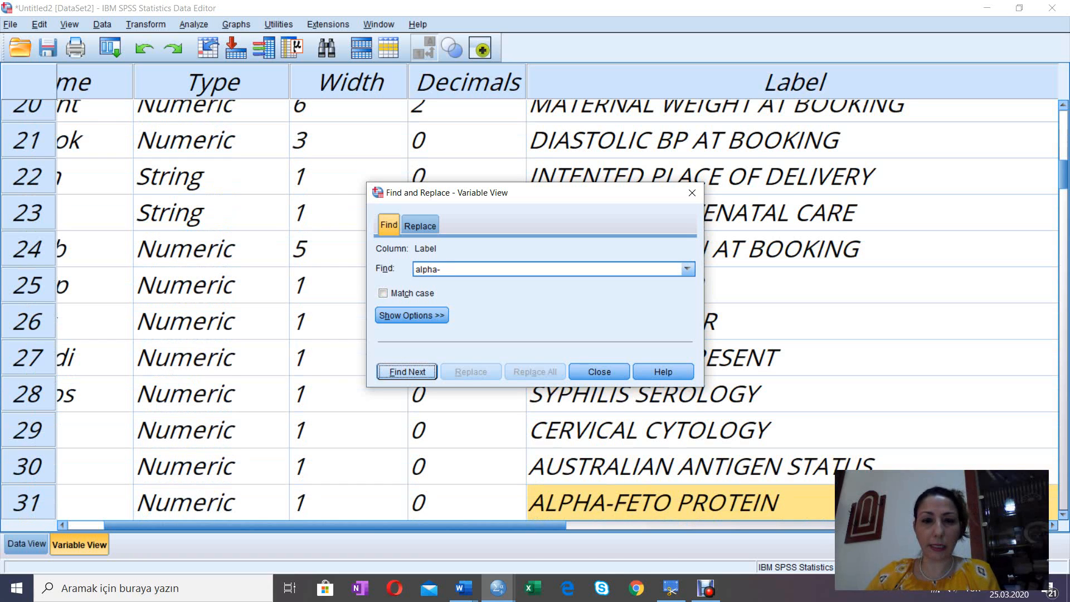
{"action": "left_click", "coordinate": [692, 192]}
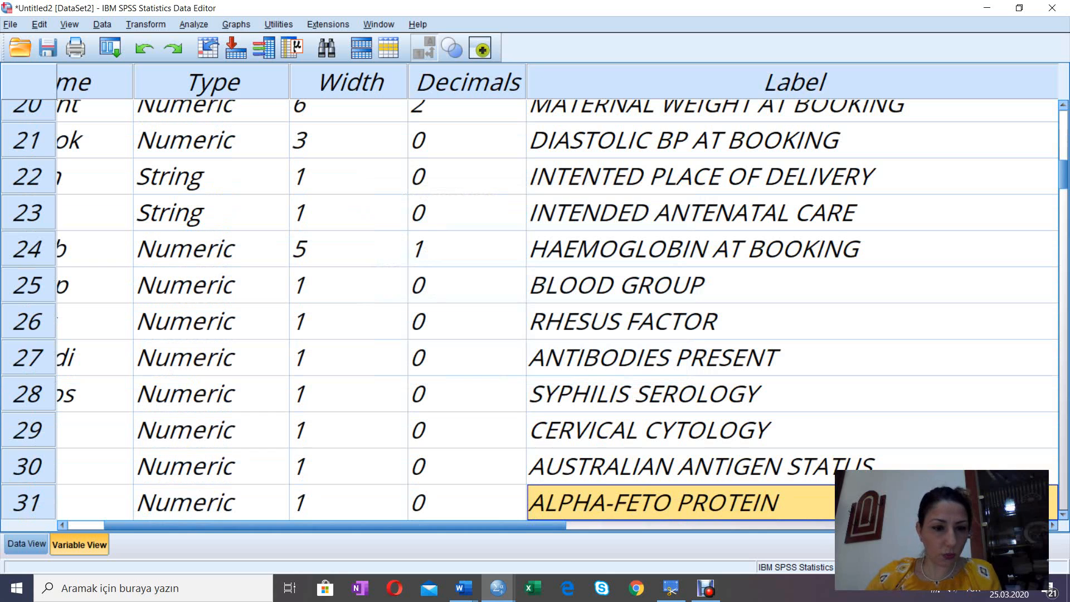
Step: Select the afp variable's definition, view its column of data values, and return to the variable definitions
{"action": "scroll", "coordinate": [557, 297], "scroll_direction": "left", "scroll_amount": 3}
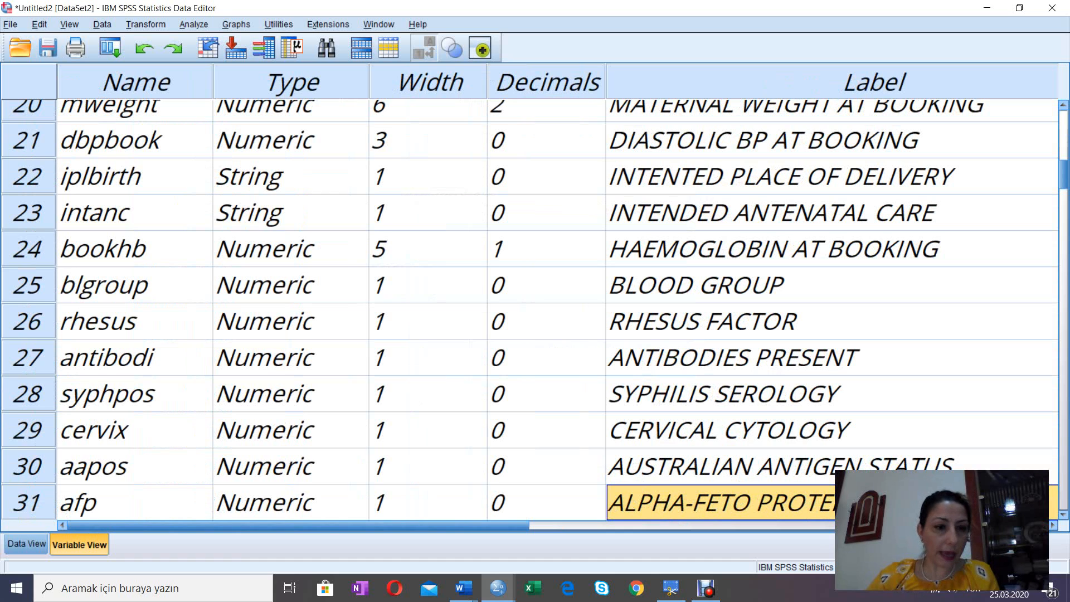
{"action": "left_click", "coordinate": [27, 502]}
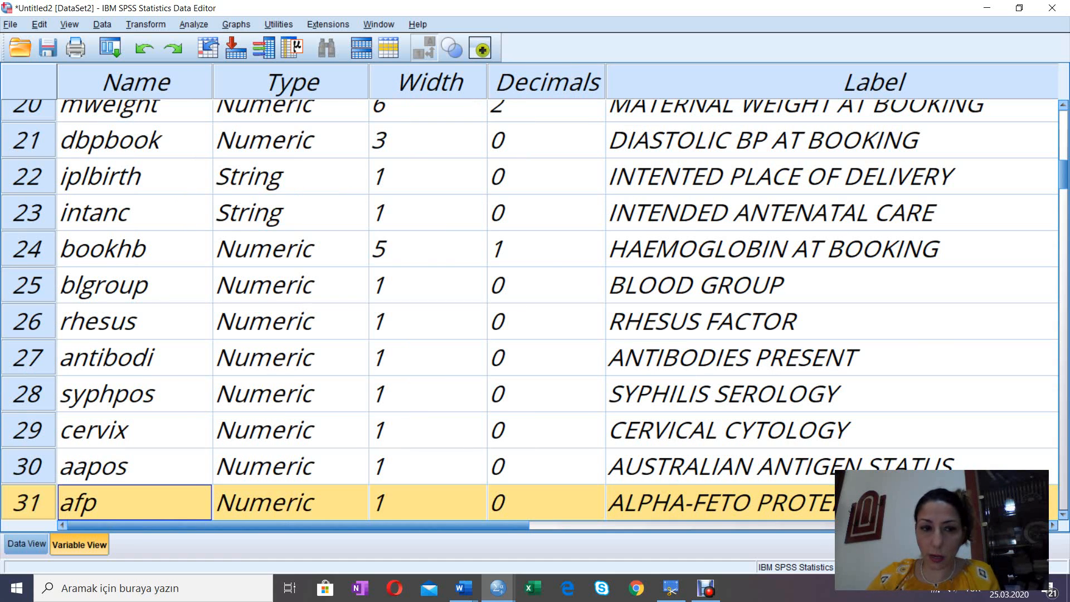
{"action": "key", "text": "ctrl+t"}
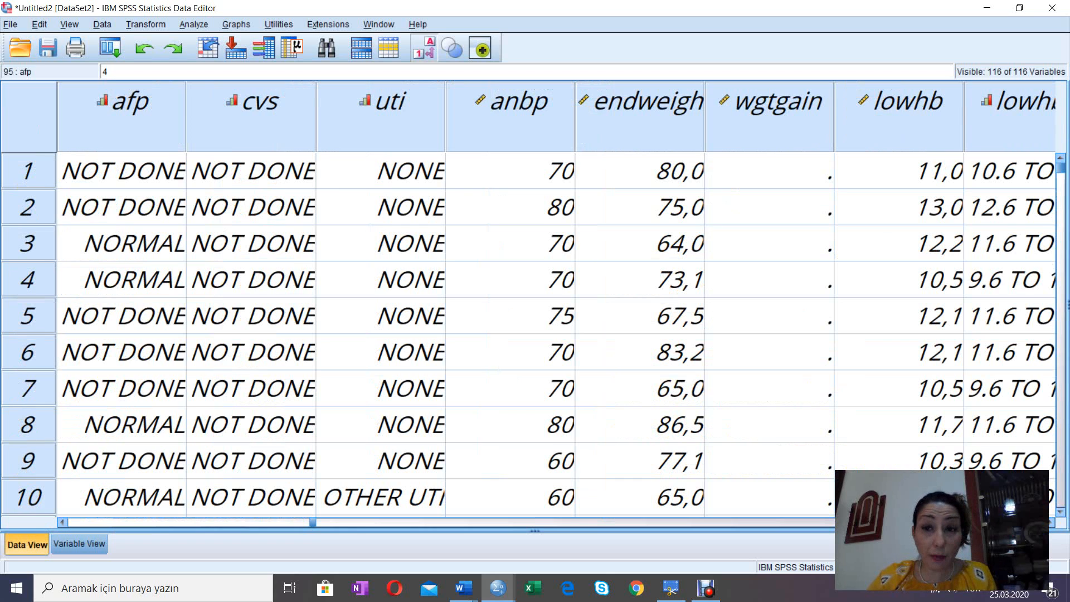
{"action": "key", "text": "ctrl+t"}
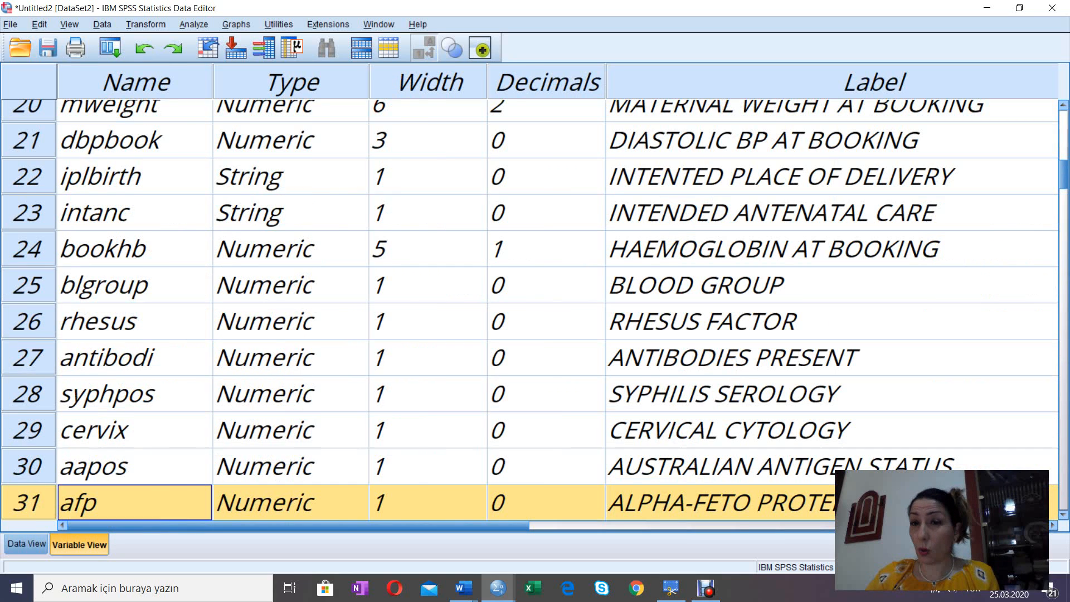
Step: Find "alpha-" among the variable labels once more and go from the afp variable to its data values
{"action": "left_click", "coordinate": [875, 82]}
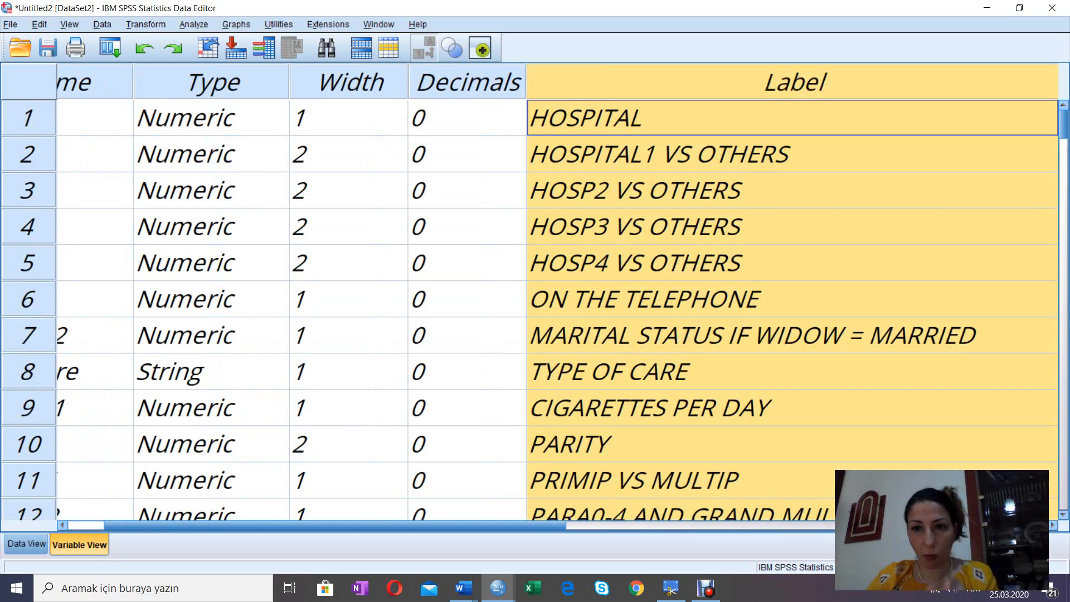
{"action": "key", "text": "ctrl+f"}
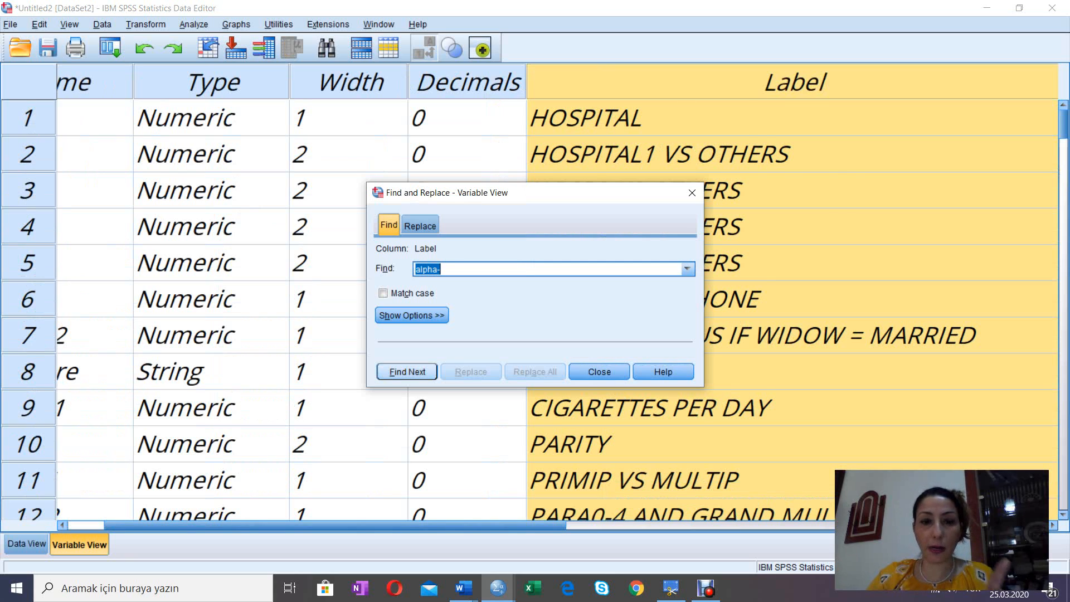
{"action": "key", "text": "Return"}
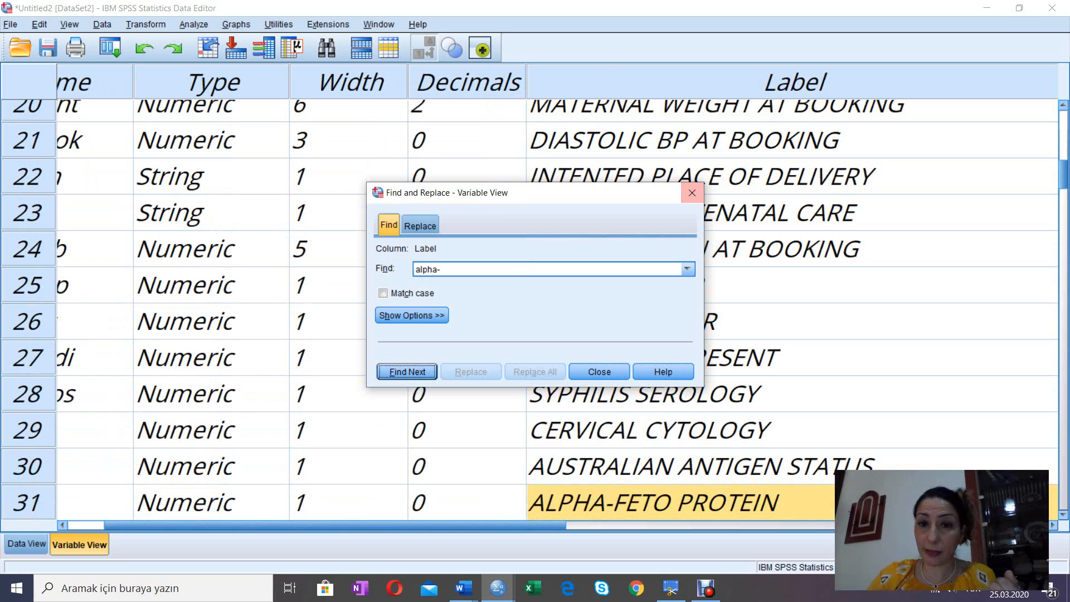
{"action": "left_click", "coordinate": [692, 192]}
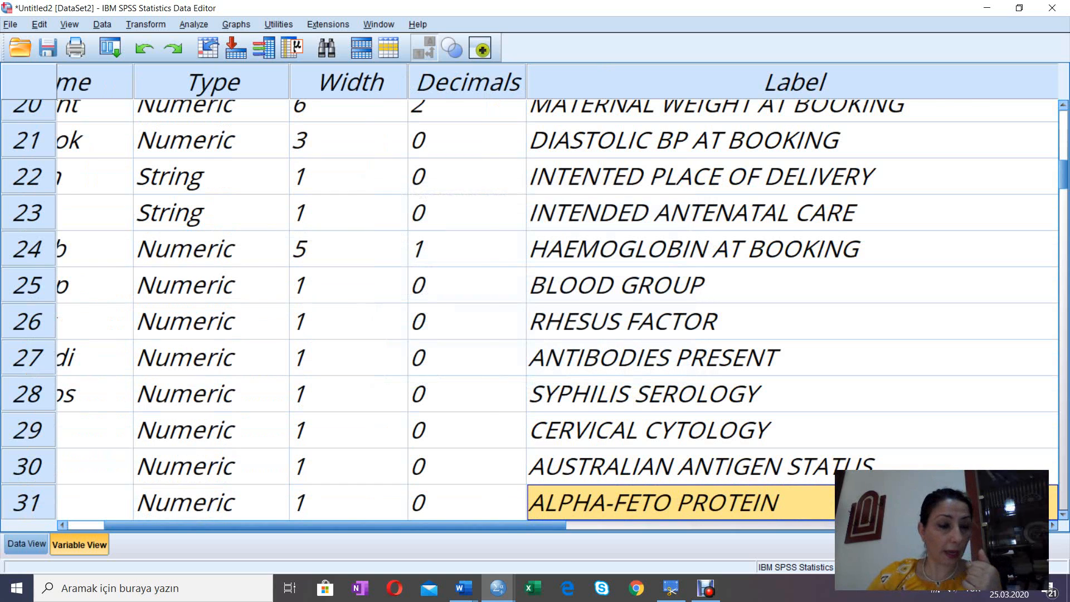
{"action": "left_click", "coordinate": [94, 502]}
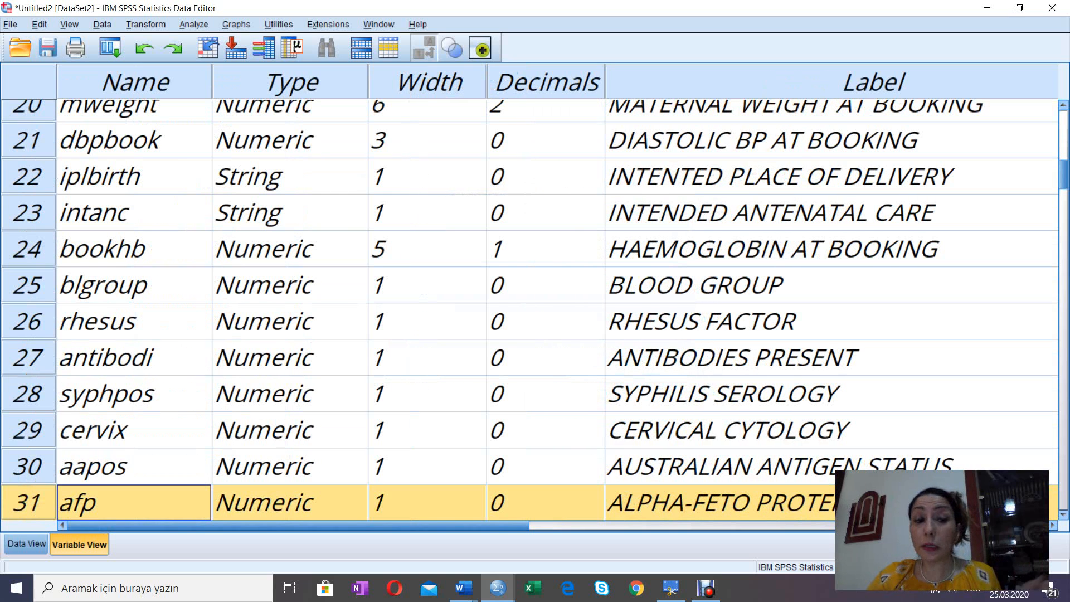
{"action": "key", "text": "ctrl+t"}
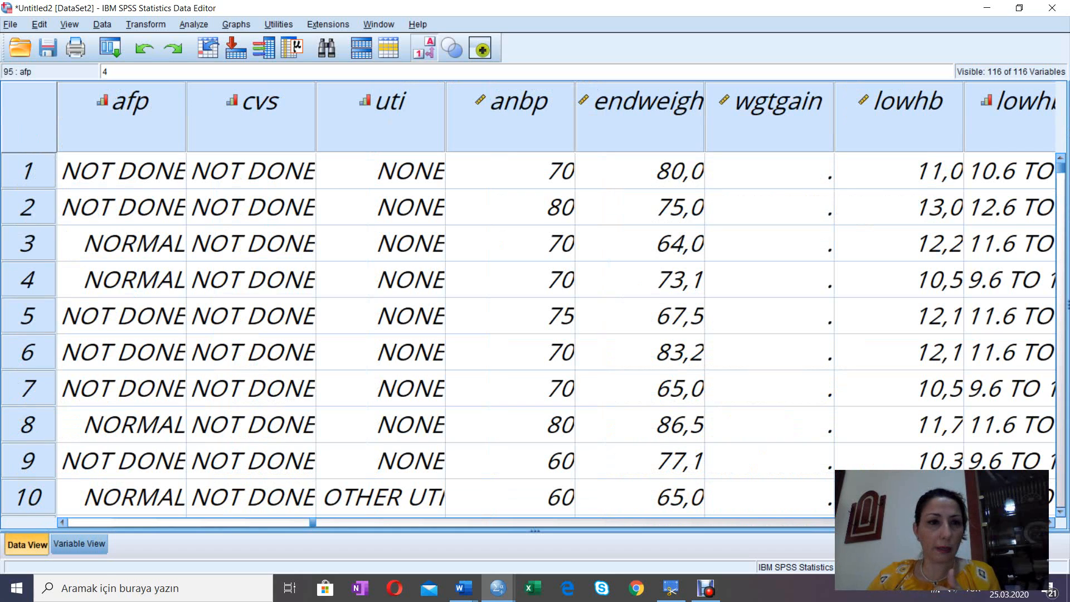
Step: Widen the afp data column to nearly twice its width and select the whole column
{"action": "left_click", "coordinate": [121, 112]}
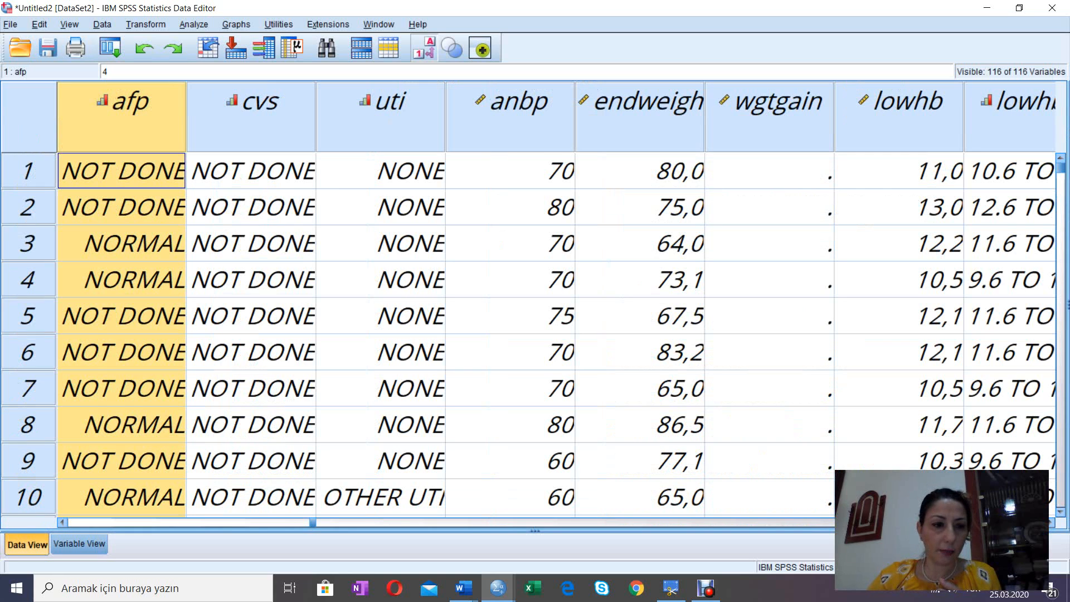
{"action": "scroll", "coordinate": [502, 335], "scroll_direction": "left", "scroll_amount": 1}
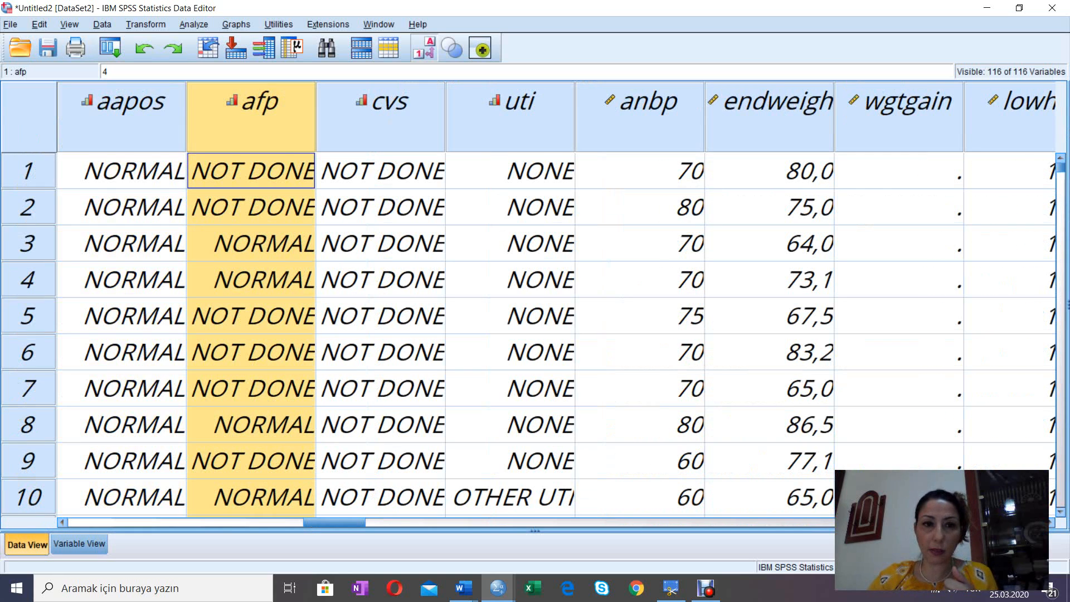
{"action": "left_click_drag", "start_coordinate": [316, 117], "coordinate": [423, 117]}
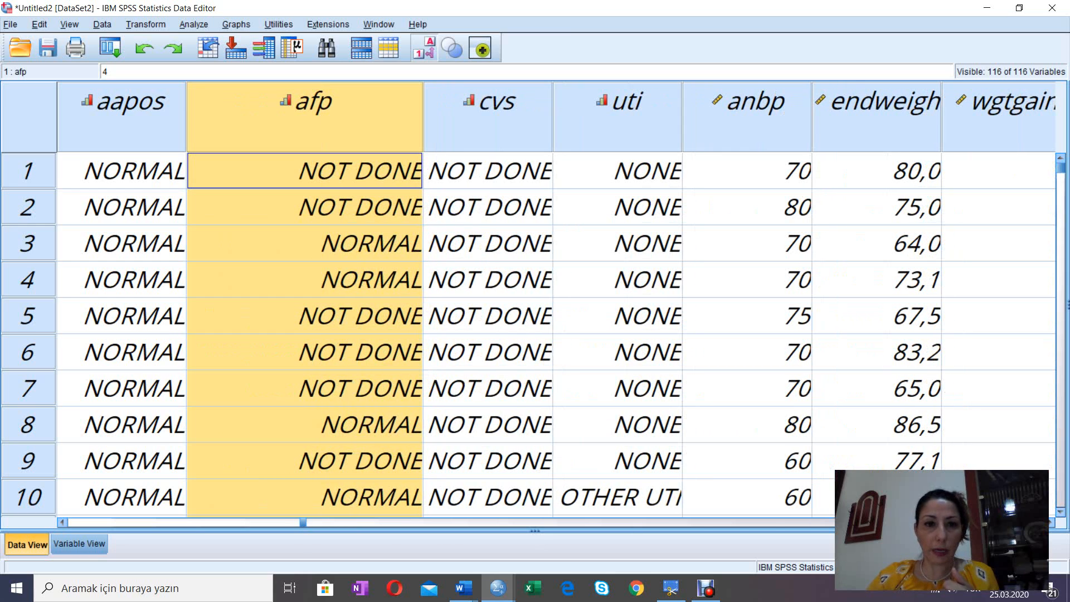
{"action": "left_click", "coordinate": [323, 207]}
{"action": "left_click", "coordinate": [313, 112]}
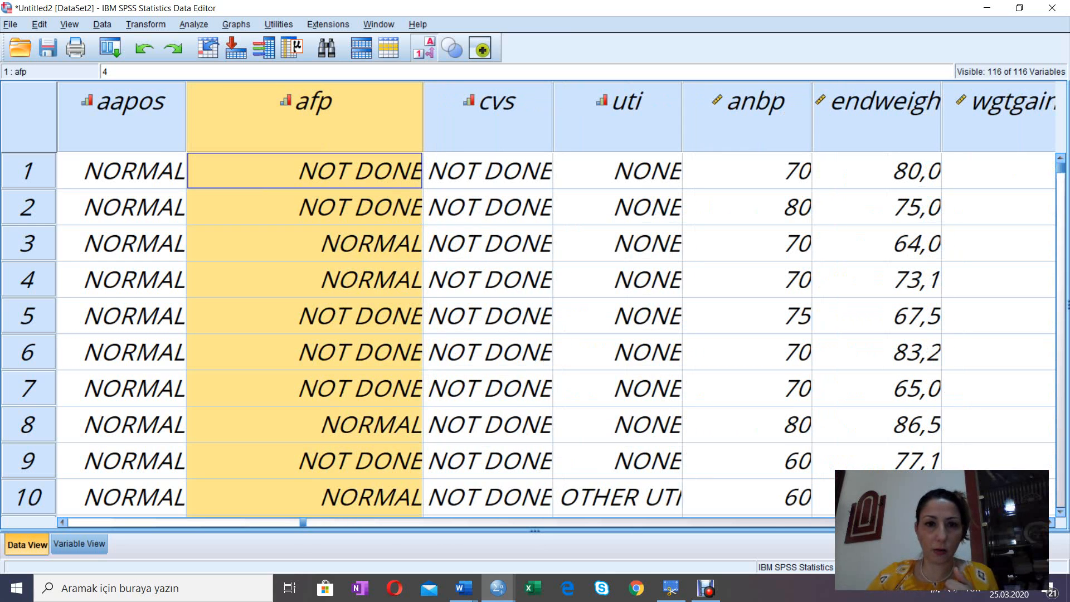
Step: Examine the afp values case by case from the first row down to case 284, looking for missing data
{"action": "key", "text": "Down"}
{"action": "key", "text": "Down"}
{"action": "key", "text": "Down"}
{"action": "key", "text": "Down"}
{"action": "key", "text": "Down"}
{"action": "key", "text": "Down"}
{"action": "key", "text": "Down"}
{"action": "key", "text": "Down"}
{"action": "key", "text": "Down"}
{"action": "key", "text": "Down"}
{"action": "key", "text": "Down"}
{"action": "key", "text": "Down"}
{"action": "key", "text": "Down"}
{"action": "key", "text": "Down"}
{"action": "key", "text": "Down"}
{"action": "key", "text": "Down"}
{"action": "key", "text": "Down"}
{"action": "key", "text": "Down"}
{"action": "key", "text": "Down"}
{"action": "key", "text": "Down"}
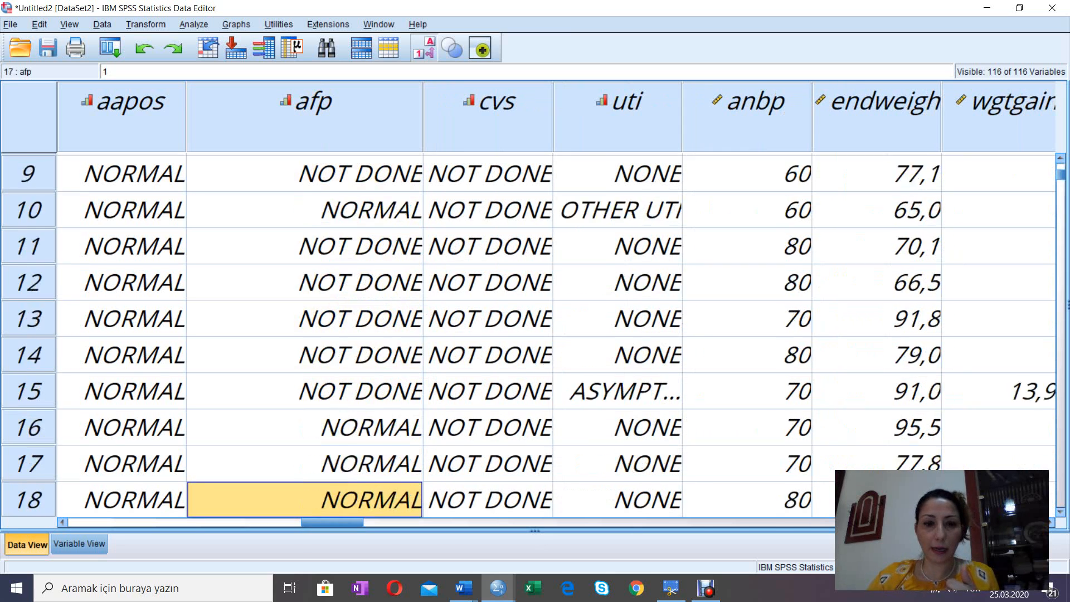
{"action": "key", "text": "Up"}
{"action": "key", "text": "Up"}
{"action": "key", "text": "Up"}
{"action": "key", "text": "Up"}
{"action": "key", "text": "Up"}
{"action": "key", "text": "Up"}
{"action": "key", "text": "Up"}
{"action": "key", "text": "Up"}
{"action": "key", "text": "Up"}
{"action": "key", "text": "Up"}
{"action": "key", "text": "Up"}
{"action": "key", "text": "Up"}
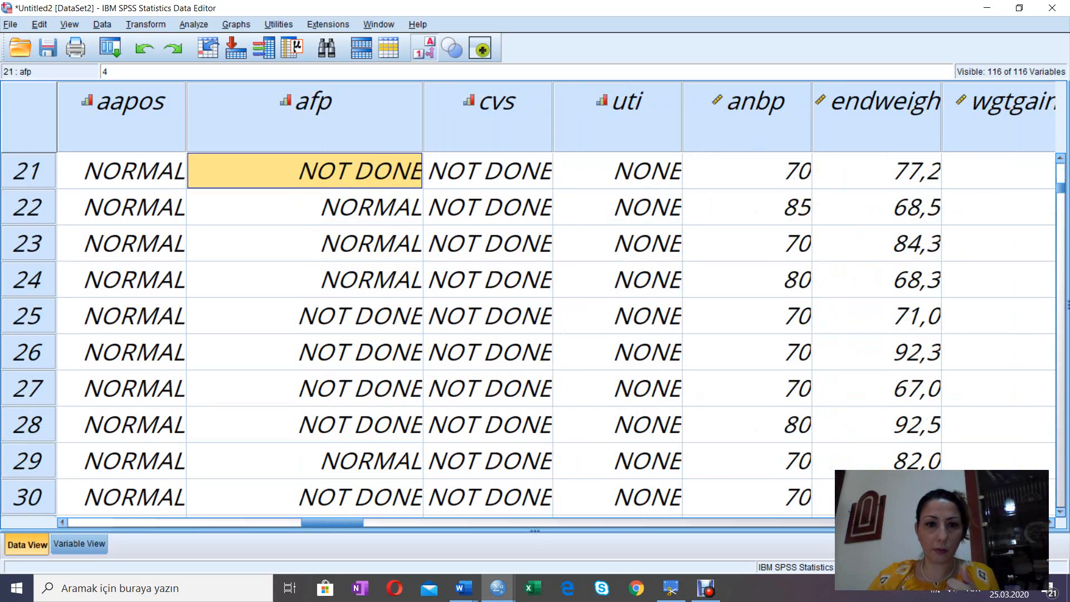
{"action": "key", "text": "Down"}
{"action": "key", "text": "Down"}
{"action": "key", "text": "Down"}
{"action": "key", "text": "Down"}
{"action": "key", "text": "Down"}
{"action": "key", "text": "Down"}
{"action": "key", "text": "Down"}
{"action": "key", "text": "Down"}
{"action": "key", "text": "Down"}
{"action": "key", "text": "Down"}
{"action": "key", "text": "Down"}
{"action": "key", "text": "Down"}
{"action": "key", "text": "Down"}
{"action": "key", "text": "Down"}
{"action": "key", "text": "Down"}
{"action": "key", "text": "Down"}
{"action": "key", "text": "Down"}
{"action": "key", "text": "Down"}
{"action": "key", "text": "Down"}
{"action": "key", "text": "Down"}
{"action": "key", "text": "Down"}
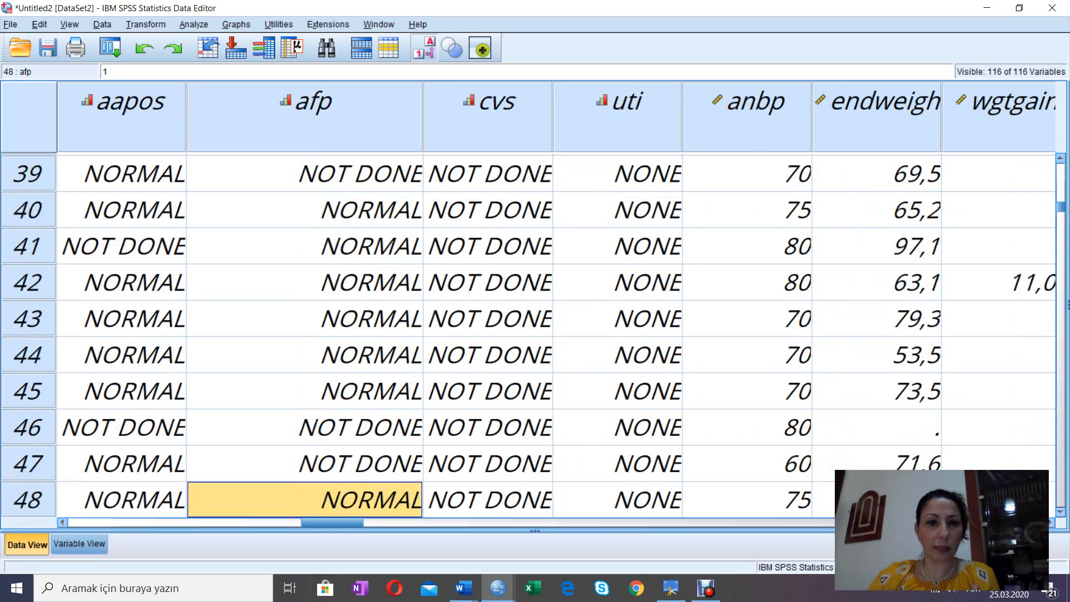
{"action": "key", "text": "Down"}
{"action": "key", "text": "Down"}
{"action": "key", "text": "Down"}
{"action": "key", "text": "Down"}
{"action": "key", "text": "Down"}
{"action": "key", "text": "Down"}
{"action": "key", "text": "Down"}
{"action": "key", "text": "Down"}
{"action": "key", "text": "Down"}
{"action": "key", "text": "Down"}
{"action": "key", "text": "Down"}
{"action": "key", "text": "Down"}
{"action": "key", "text": "Down"}
{"action": "key", "text": "Down"}
{"action": "key", "text": "Down"}
{"action": "key", "text": "Down"}
{"action": "key", "text": "Down"}
{"action": "key", "text": "Down"}
{"action": "key", "text": "Down"}
{"action": "key", "text": "Down"}
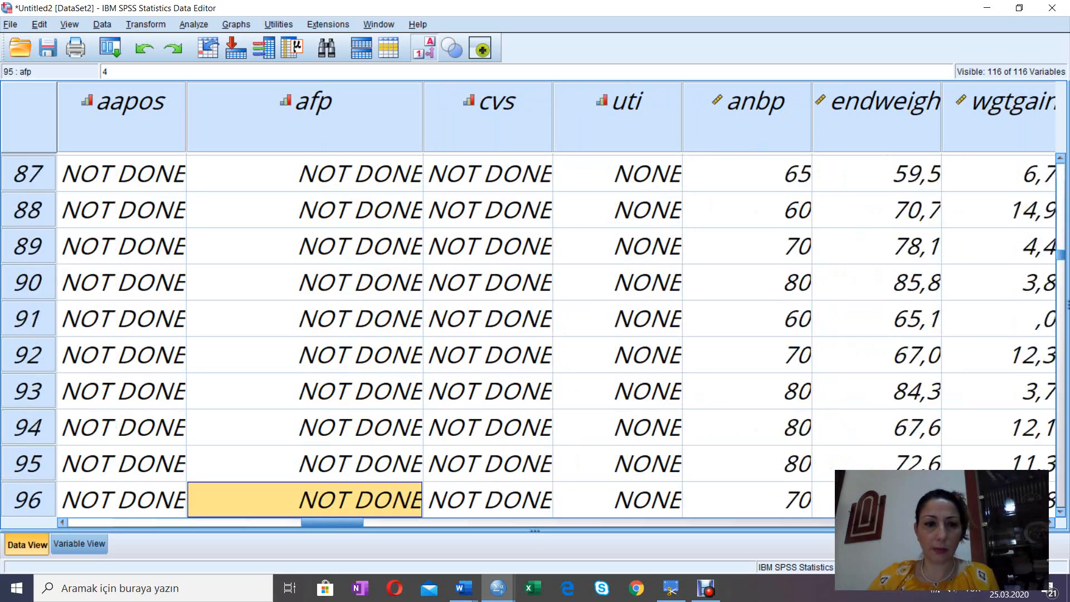
{"action": "key", "text": "Down"}
{"action": "key", "text": "Down"}
{"action": "key", "text": "Down"}
{"action": "key", "text": "Down"}
{"action": "key", "text": "Down"}
{"action": "key", "text": "Down"}
{"action": "key", "text": "Down"}
{"action": "key", "text": "Down"}
{"action": "key", "text": "Down"}
{"action": "key", "text": "Down"}
{"action": "key", "text": "Down"}
{"action": "key", "text": "Down"}
{"action": "key", "text": "Down"}
{"action": "key", "text": "Down"}
{"action": "key", "text": "Down"}
{"action": "key", "text": "Down"}
{"action": "key", "text": "Down"}
{"action": "key", "text": "Down"}
{"action": "key", "text": "Down"}
{"action": "key", "text": "Down"}
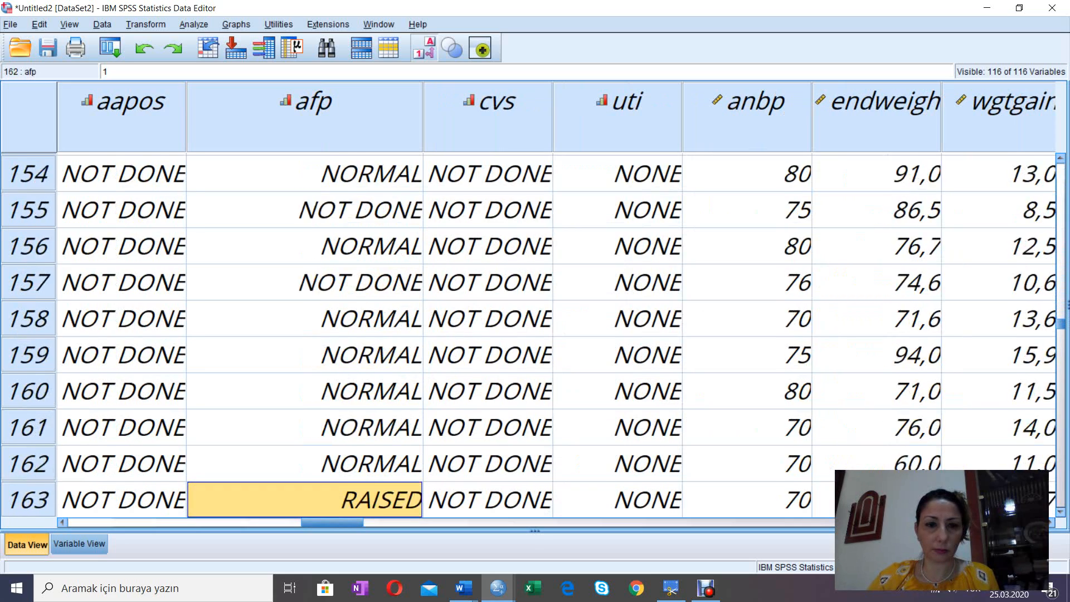
{"action": "key", "text": "Down"}
{"action": "key", "text": "Down"}
{"action": "key", "text": "Down"}
{"action": "key", "text": "Down"}
{"action": "key", "text": "Down"}
{"action": "key", "text": "Down"}
{"action": "key", "text": "Down"}
{"action": "key", "text": "Down"}
{"action": "key", "text": "Down"}
{"action": "key", "text": "Down"}
{"action": "key", "text": "Down"}
{"action": "key", "text": "Down"}
{"action": "key", "text": "Down"}
{"action": "key", "text": "Down"}
{"action": "key", "text": "Down"}
{"action": "key", "text": "Down"}
{"action": "key", "text": "Down"}
{"action": "key", "text": "Down"}
{"action": "key", "text": "Down"}
{"action": "key", "text": "Down"}
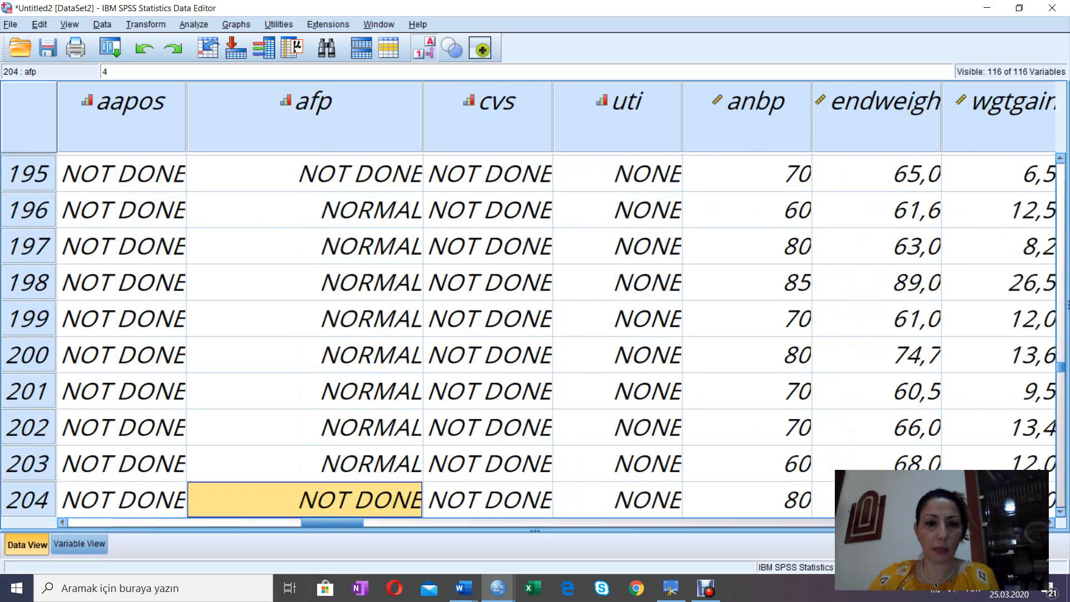
{"action": "key", "text": "Down"}
{"action": "key", "text": "Down"}
{"action": "key", "text": "Down"}
{"action": "key", "text": "Down"}
{"action": "key", "text": "Down"}
{"action": "key", "text": "Down"}
{"action": "key", "text": "Down"}
{"action": "key", "text": "Down"}
{"action": "key", "text": "Down"}
{"action": "key", "text": "Down"}
{"action": "key", "text": "Down"}
{"action": "key", "text": "Down"}
{"action": "key", "text": "Down"}
{"action": "key", "text": "Down"}
{"action": "key", "text": "Down"}
{"action": "key", "text": "Down"}
{"action": "key", "text": "Down"}
{"action": "key", "text": "Down"}
{"action": "key", "text": "Down"}
{"action": "key", "text": "Down"}
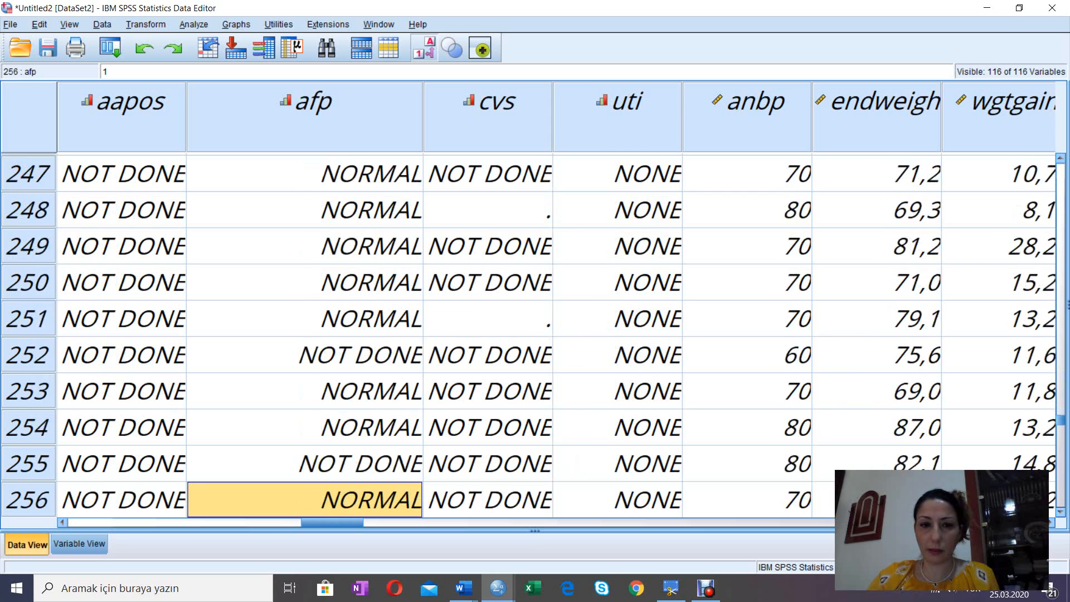
{"action": "key", "text": "Down"}
{"action": "key", "text": "Down"}
{"action": "key", "text": "Down"}
{"action": "key", "text": "Down"}
{"action": "key", "text": "Down"}
{"action": "key", "text": "Down"}
{"action": "key", "text": "Down"}
{"action": "key", "text": "Down"}
{"action": "key", "text": "Down"}
{"action": "key", "text": "Down"}
{"action": "key", "text": "Down"}
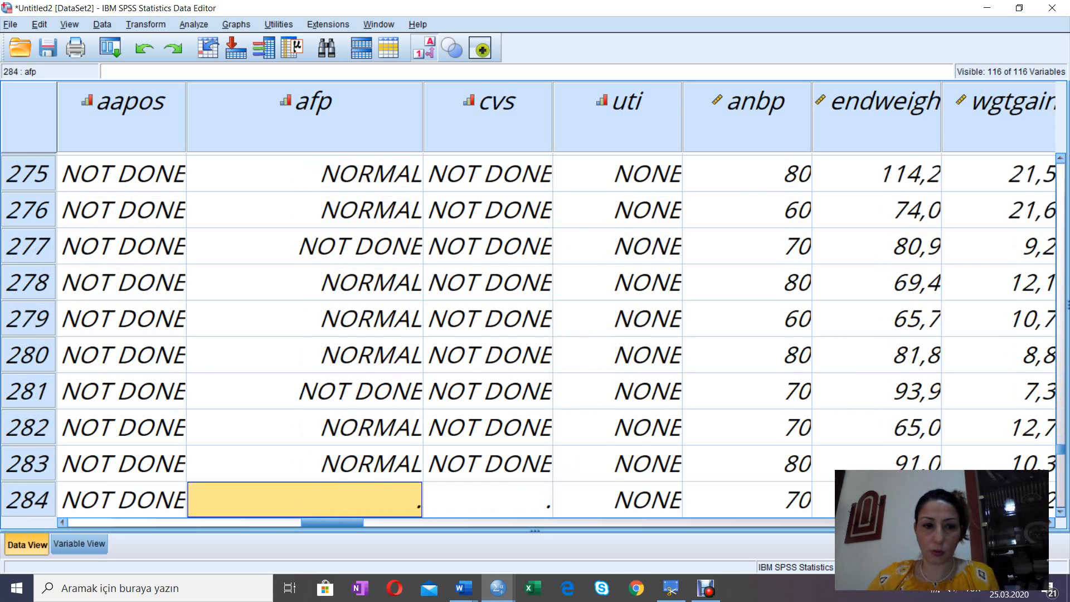
Step: Compare the afp cells of cases 284, 285 and 286, ending on case 284
{"action": "key", "text": "Down"}
{"action": "key", "text": "Up"}
{"action": "key", "text": "Down"}
{"action": "key", "text": "Down"}
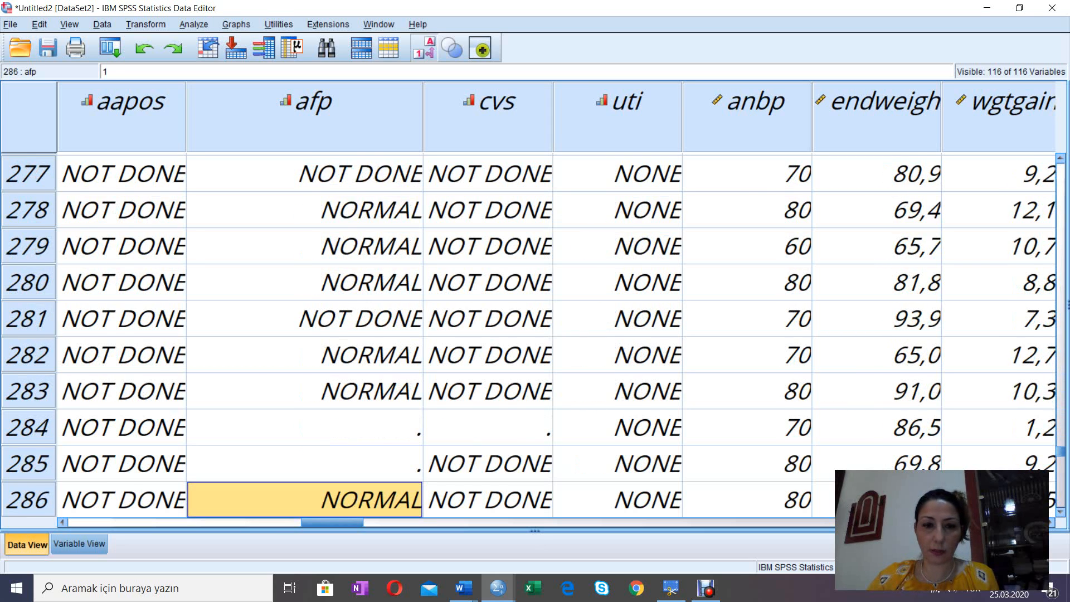
{"action": "key", "text": "Up"}
{"action": "key", "text": "Up"}
{"action": "key", "text": "Down"}
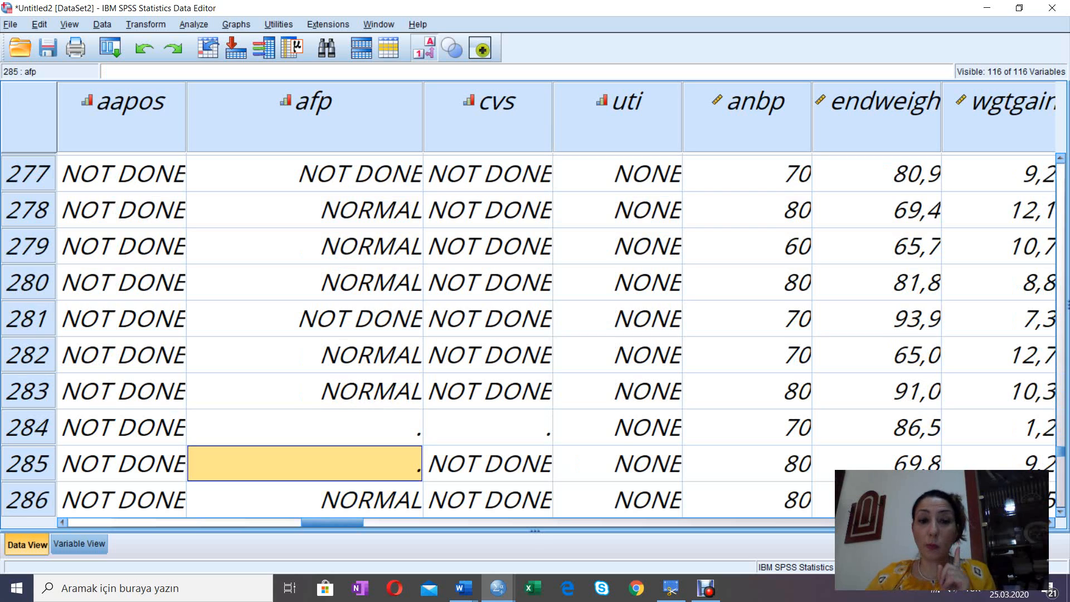
{"action": "key", "text": "Up"}
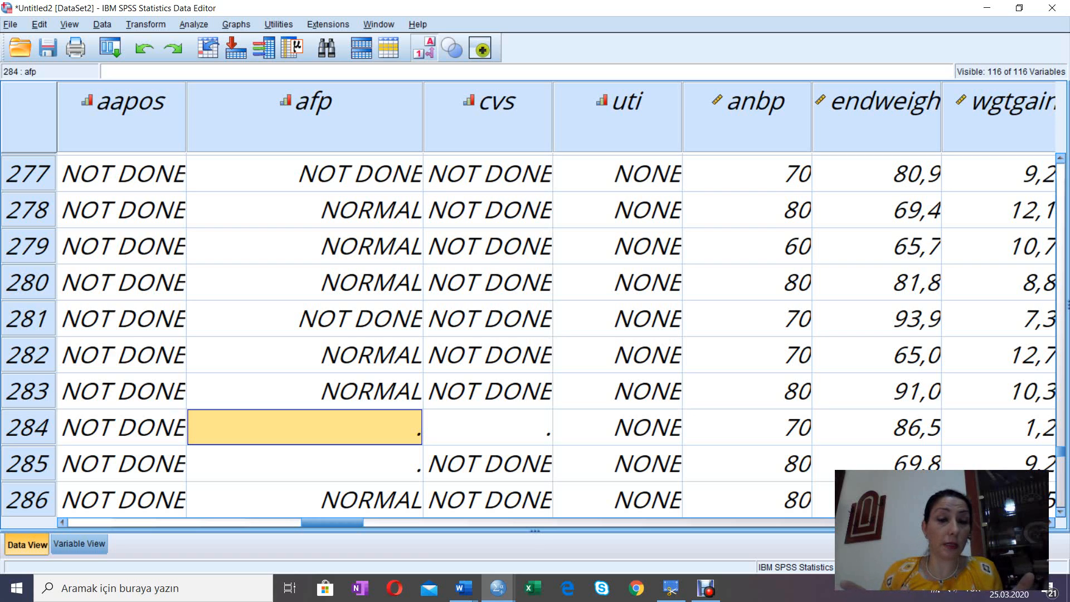
Step: Check the afp values of the remaining cases from 284 down to 294 for missing data
{"action": "key", "text": "Down"}
{"action": "key", "text": "Down"}
{"action": "key", "text": "Down"}
{"action": "key", "text": "Down"}
{"action": "key", "text": "Down"}
{"action": "key", "text": "Down"}
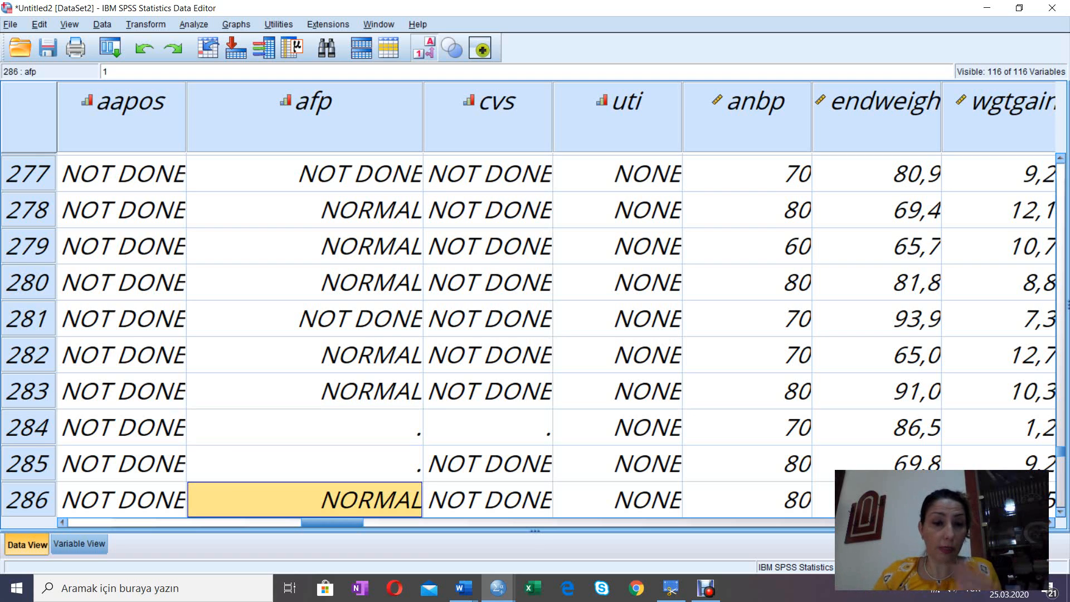
{"action": "key", "text": "Down"}
{"action": "key", "text": "Down"}
{"action": "key", "text": "Down"}
{"action": "key", "text": "Down"}
{"action": "key", "text": "Down"}
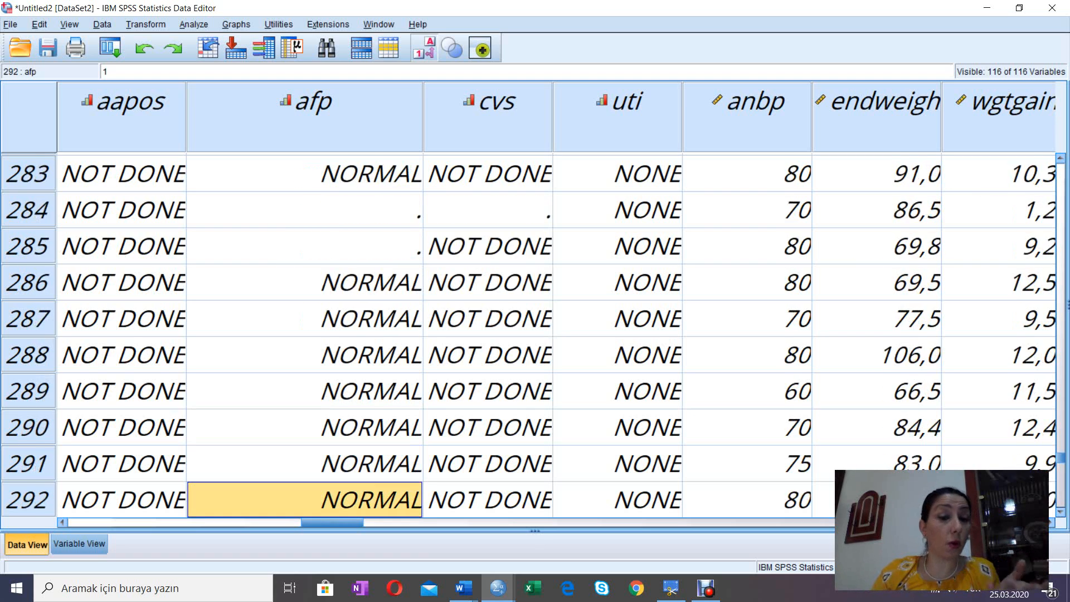
{"action": "key", "text": "Up"}
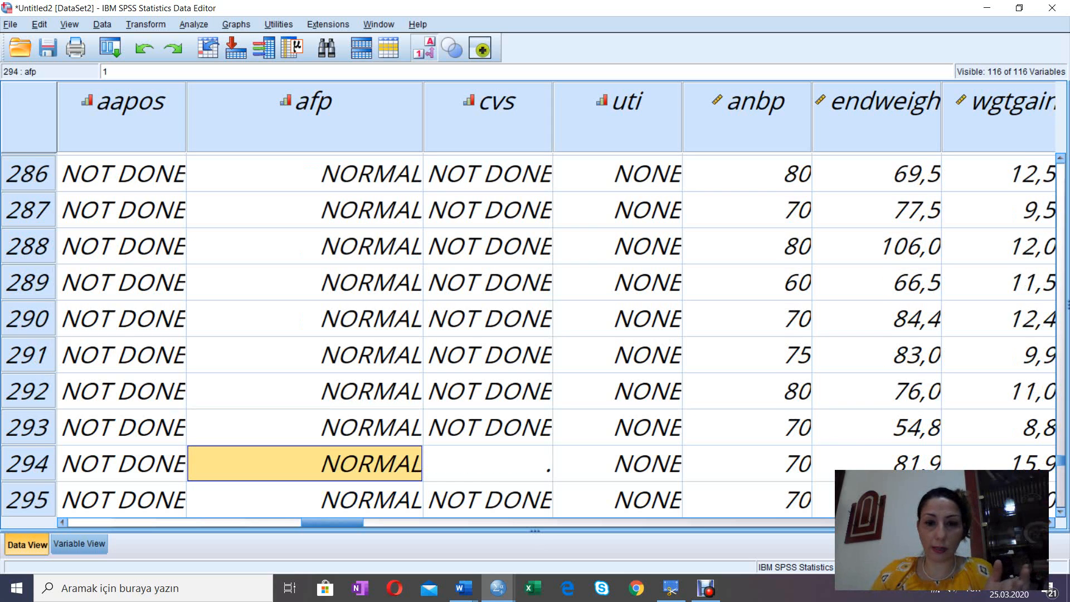
Step: Look along case 294 from afp across to scans and back to prevtop, checking the other variables for missing values
{"action": "key", "text": "Right"}
{"action": "key", "text": "Right"}
{"action": "key", "text": "Right"}
{"action": "key", "text": "Right"}
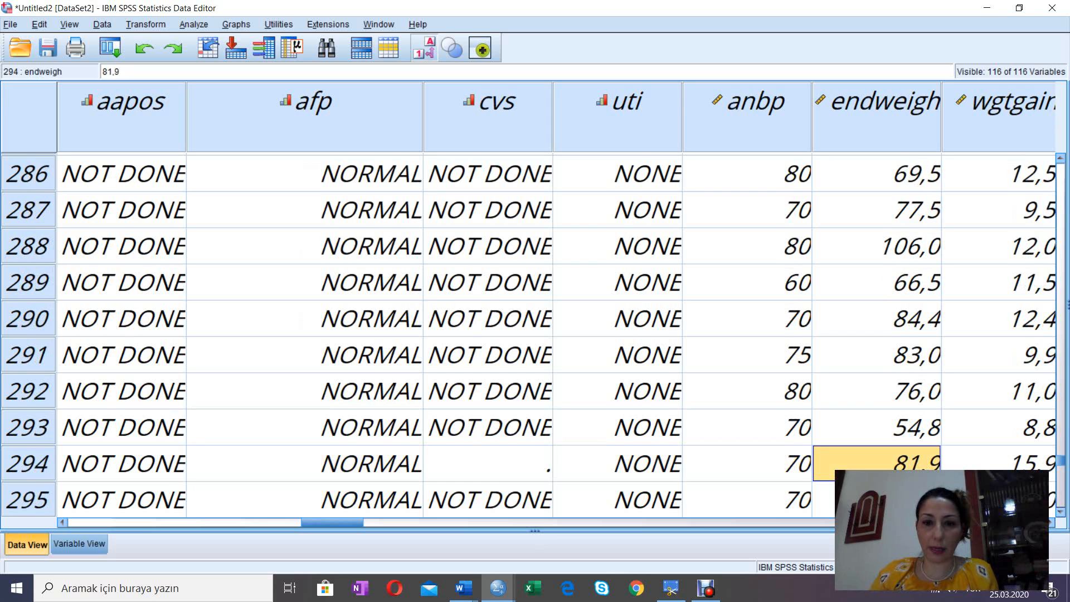
{"action": "key", "text": "Right"}
{"action": "key", "text": "Right"}
{"action": "key", "text": "Right"}
{"action": "key", "text": "Right"}
{"action": "key", "text": "Right"}
{"action": "key", "text": "Right"}
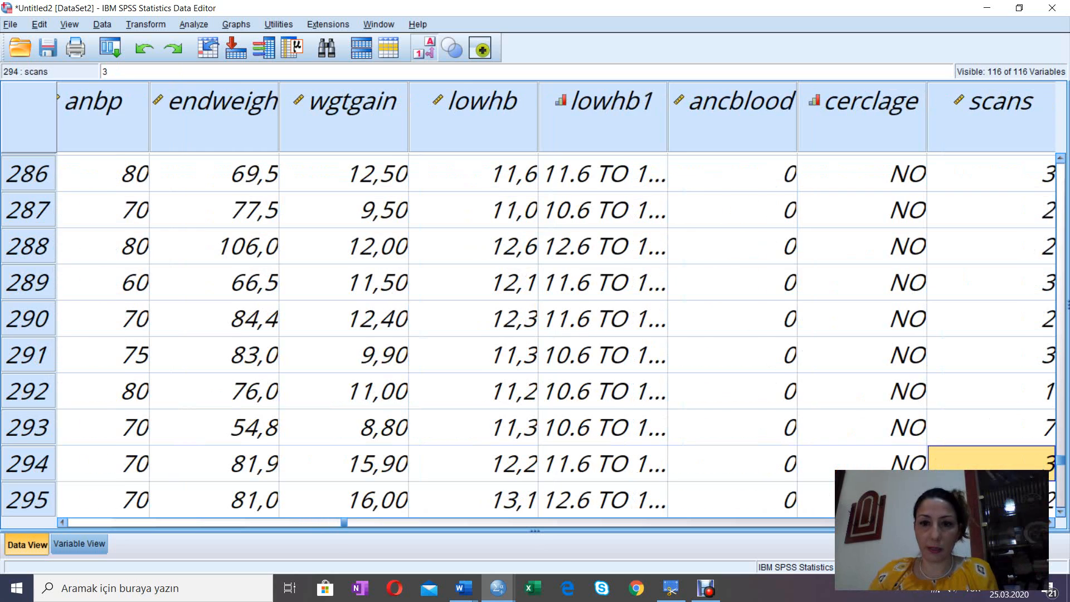
{"action": "key", "text": "Left"}
{"action": "key", "text": "Left"}
{"action": "key", "text": "Left"}
{"action": "key", "text": "Left"}
{"action": "key", "text": "Left"}
{"action": "key", "text": "Left"}
{"action": "key", "text": "Left"}
{"action": "key", "text": "Left"}
{"action": "key", "text": "Left"}
{"action": "key", "text": "Left"}
{"action": "key", "text": "Left"}
{"action": "key", "text": "Left"}
{"action": "key", "text": "Left"}
{"action": "key", "text": "Left"}
{"action": "key", "text": "Left"}
{"action": "key", "text": "Left"}
{"action": "key", "text": "Left"}
{"action": "key", "text": "Left"}
{"action": "key", "text": "Left"}
{"action": "key", "text": "Left"}
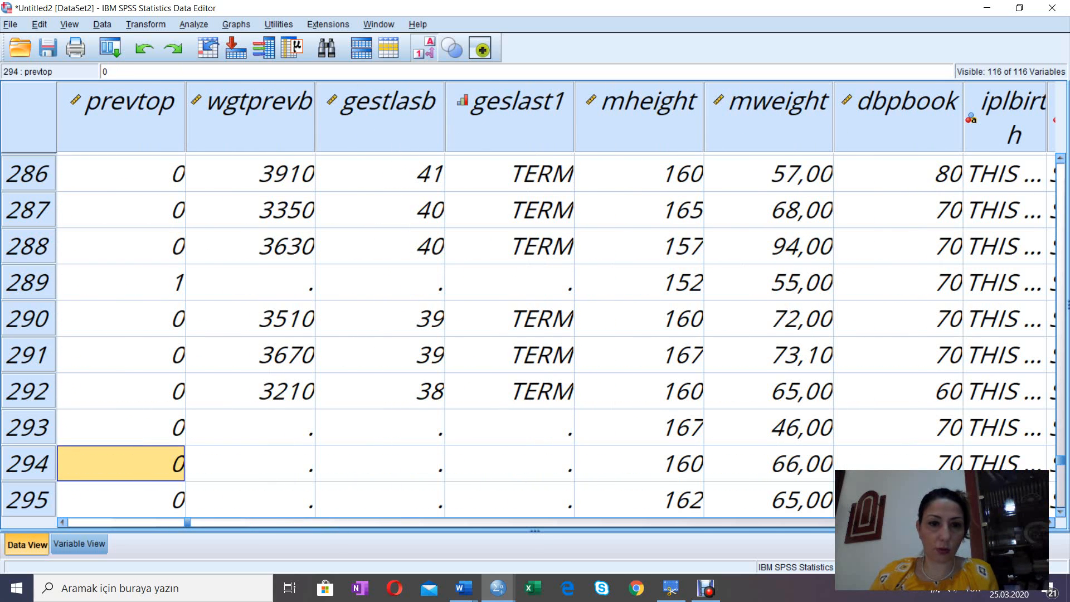
Step: Follow the wgtprevb column from case 294 to the end of the data and back up to case 291
{"action": "key", "text": "Right"}
{"action": "key", "text": "Down"}
{"action": "key", "text": "Down"}
{"action": "key", "text": "Down"}
{"action": "key", "text": "Down"}
{"action": "key", "text": "Down"}
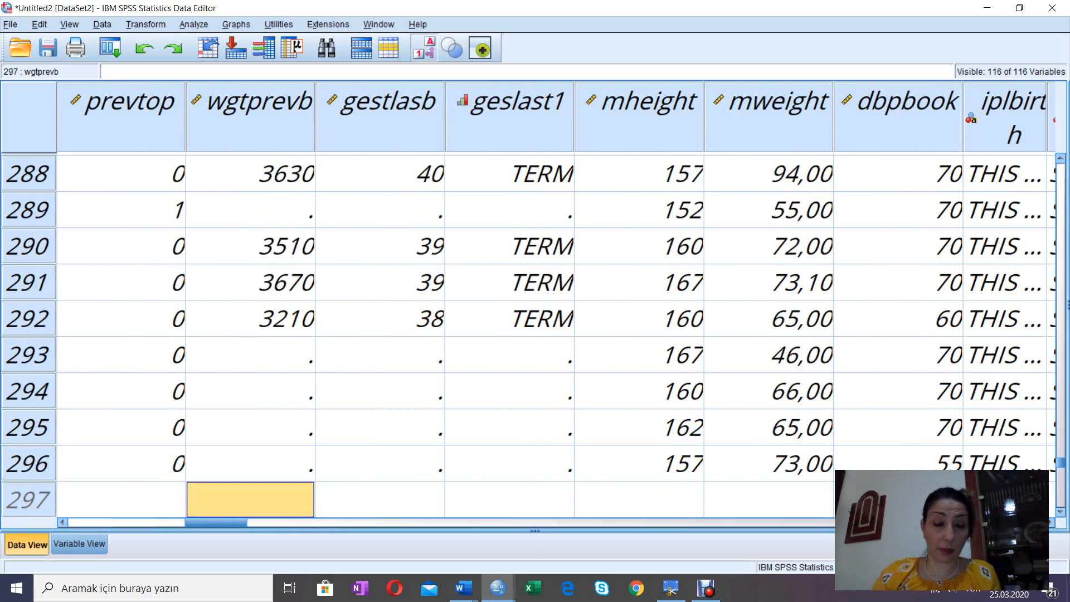
{"action": "key", "text": "Up"}
{"action": "key", "text": "Up"}
{"action": "key", "text": "Up"}
{"action": "key", "text": "Up"}
{"action": "key", "text": "Up"}
{"action": "key", "text": "Up"}
{"action": "key", "text": "Up"}
{"action": "key", "text": "Up"}
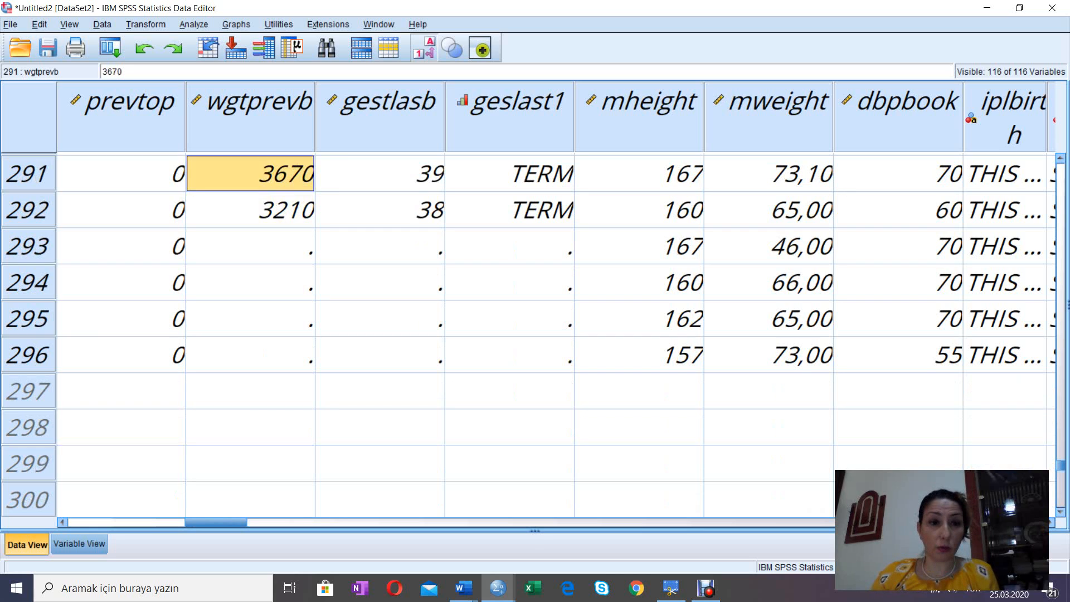
Step: Compare the wgtprevb, gestlasb and geslast1 cells of case 293, ending on geslast1
{"action": "key", "text": "Down"}
{"action": "key", "text": "Down"}
{"action": "key", "text": "Right"}
{"action": "key", "text": "Right"}
{"action": "key", "text": "Right"}
{"action": "key", "text": "Left"}
{"action": "key", "text": "Left"}
{"action": "key", "text": "Left"}
{"action": "key", "text": "Left"}
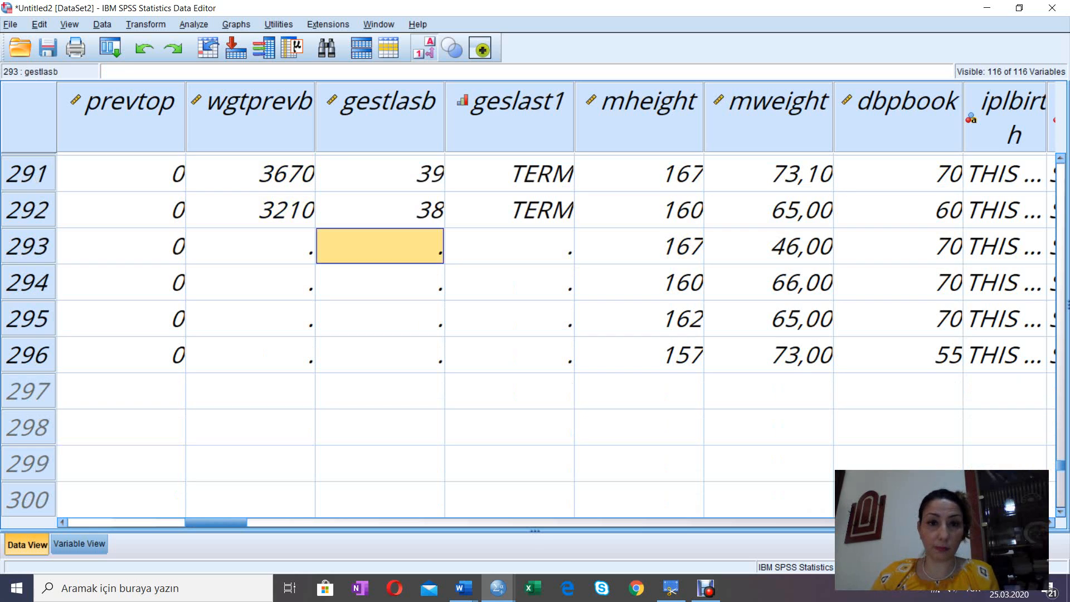
{"action": "key", "text": "Right"}
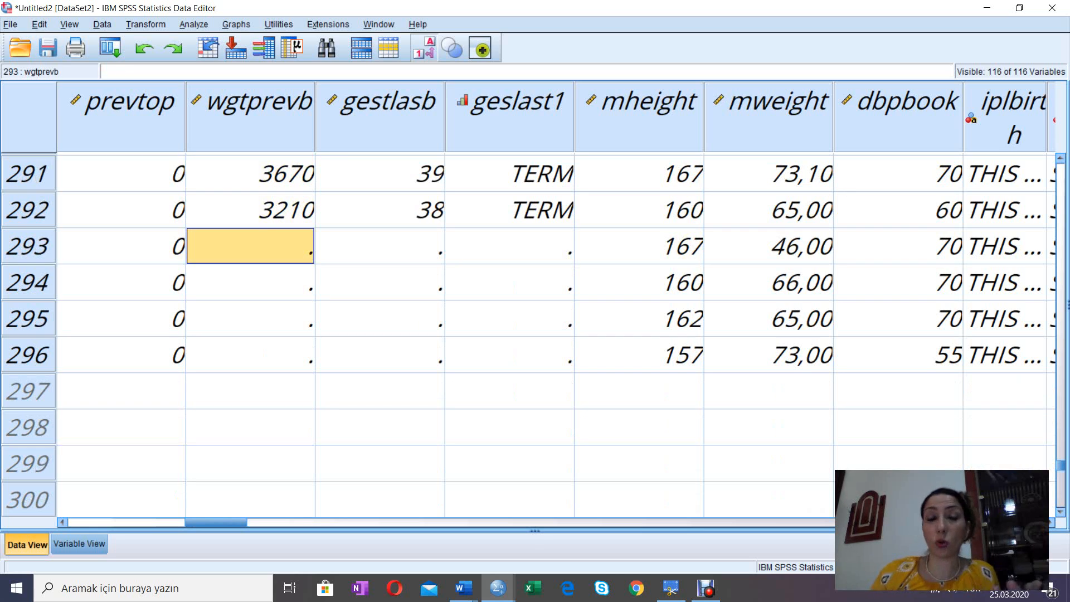
{"action": "key", "text": "Right"}
{"action": "key", "text": "Right"}
{"action": "key", "text": "Left"}
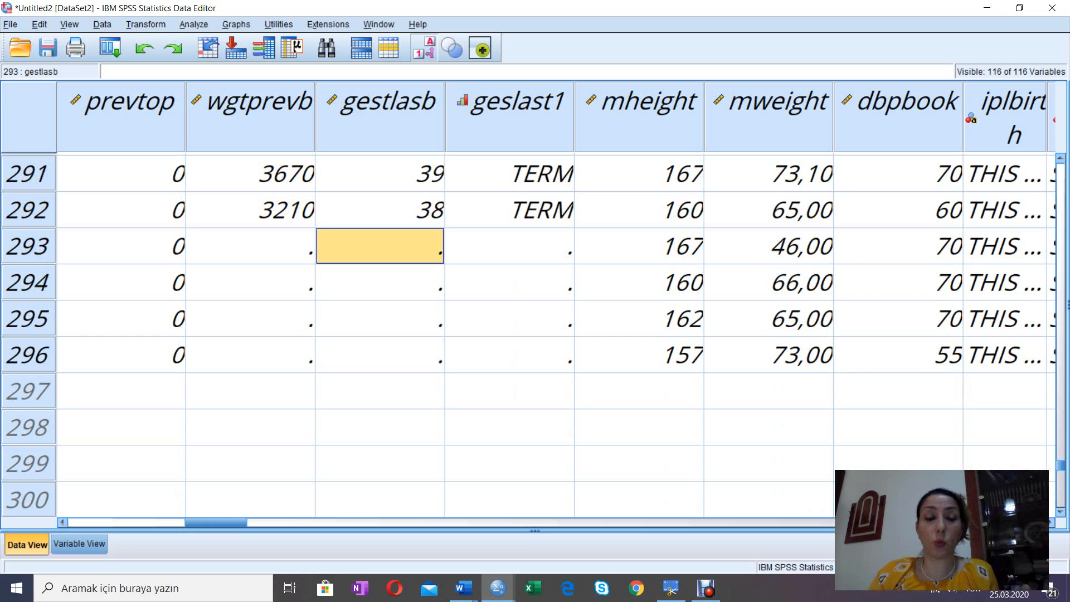
{"action": "key", "text": "Left"}
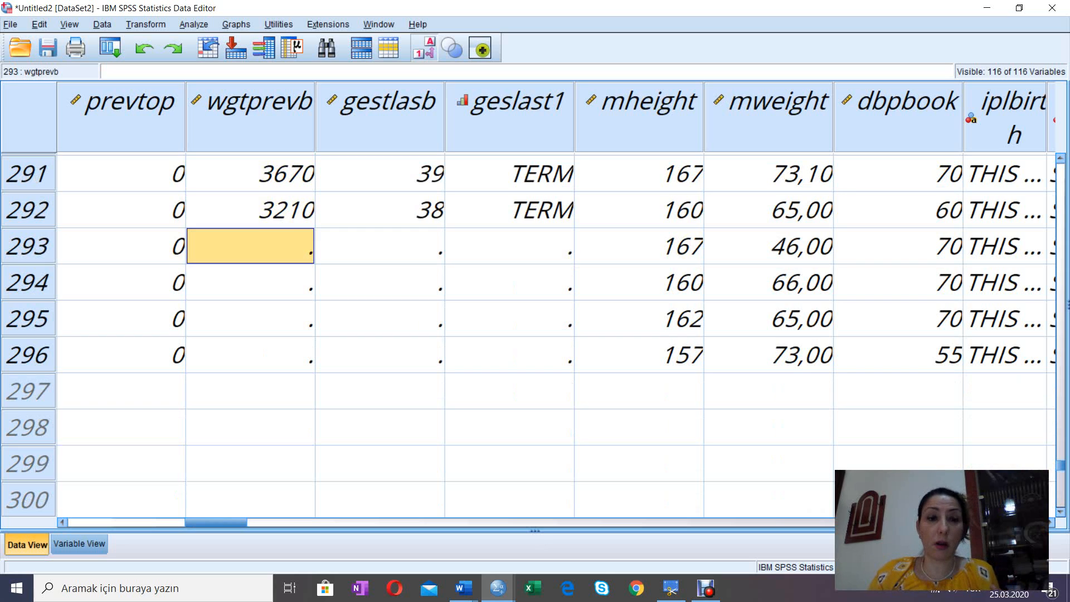
{"action": "key", "text": "Right"}
{"action": "key", "text": "Right"}
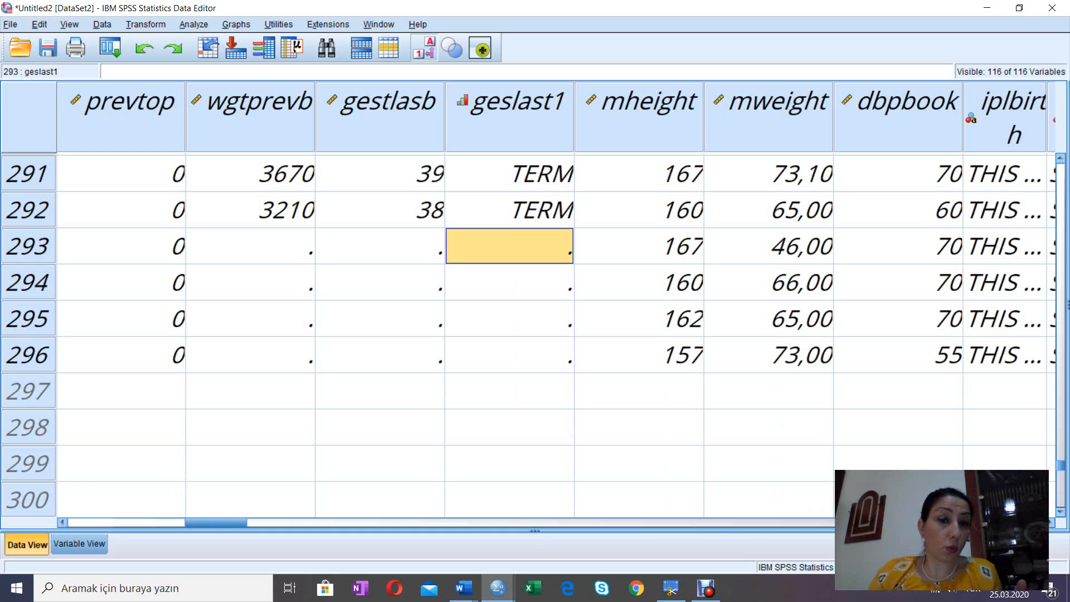
Step: Trace the geslast1 column up to case 282 and inspect that case's gestlasb and wgtprevb cells
{"action": "key", "text": "Up"}
{"action": "key", "text": "Up"}
{"action": "key", "text": "Up"}
{"action": "key", "text": "Up"}
{"action": "key", "text": "Up"}
{"action": "key", "text": "Up"}
{"action": "key", "text": "Up"}
{"action": "key", "text": "Up"}
{"action": "key", "text": "Up"}
{"action": "key", "text": "Up"}
{"action": "key", "text": "Up"}
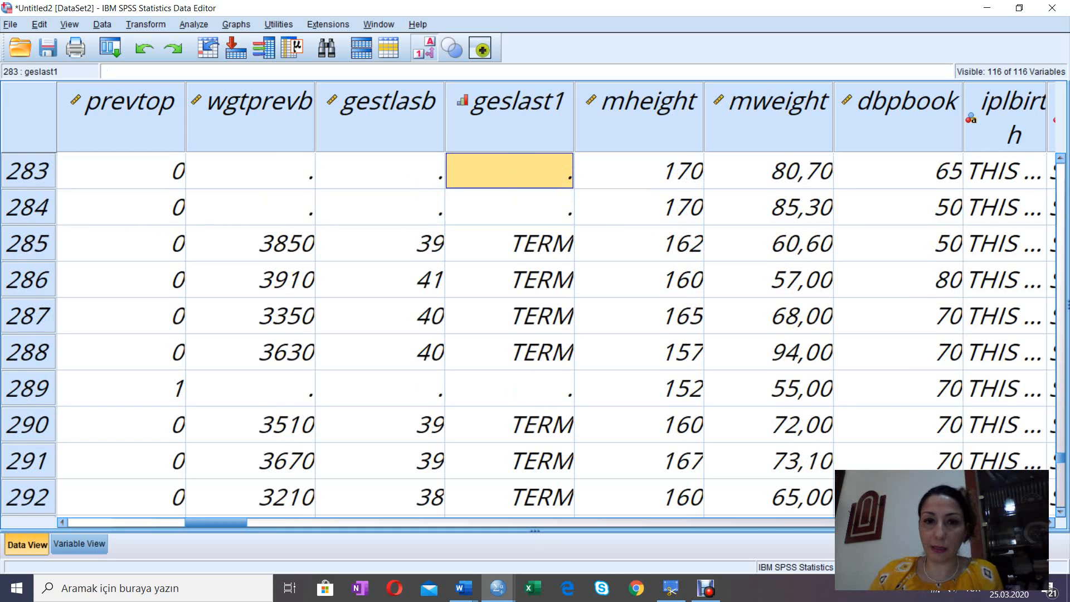
{"action": "key", "text": "Up"}
{"action": "key", "text": "Up"}
{"action": "key", "text": "Down"}
{"action": "key", "text": "Down"}
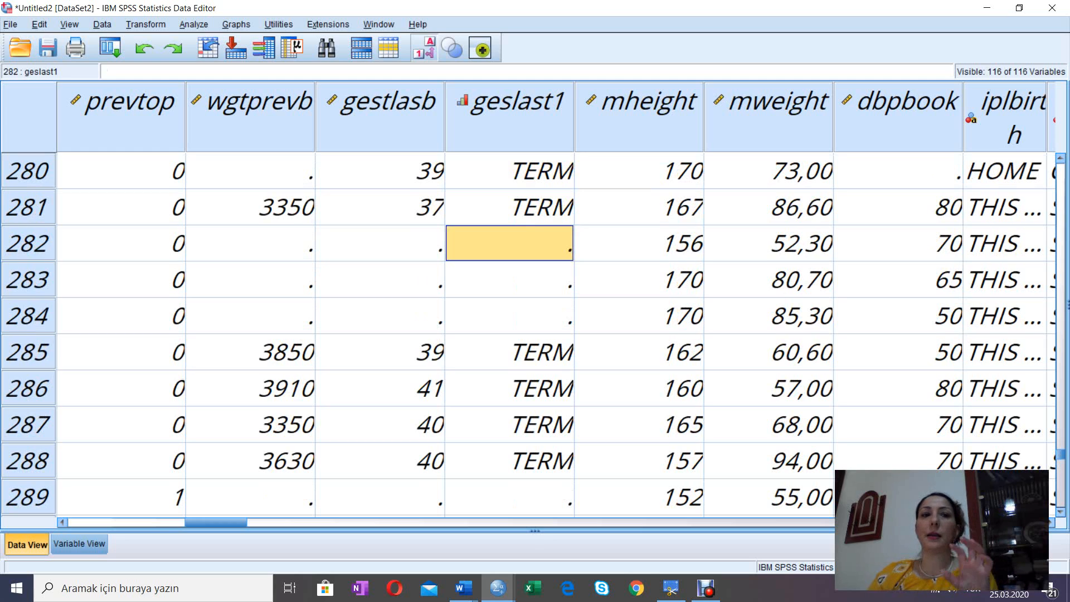
{"action": "left_click", "coordinate": [380, 243]}
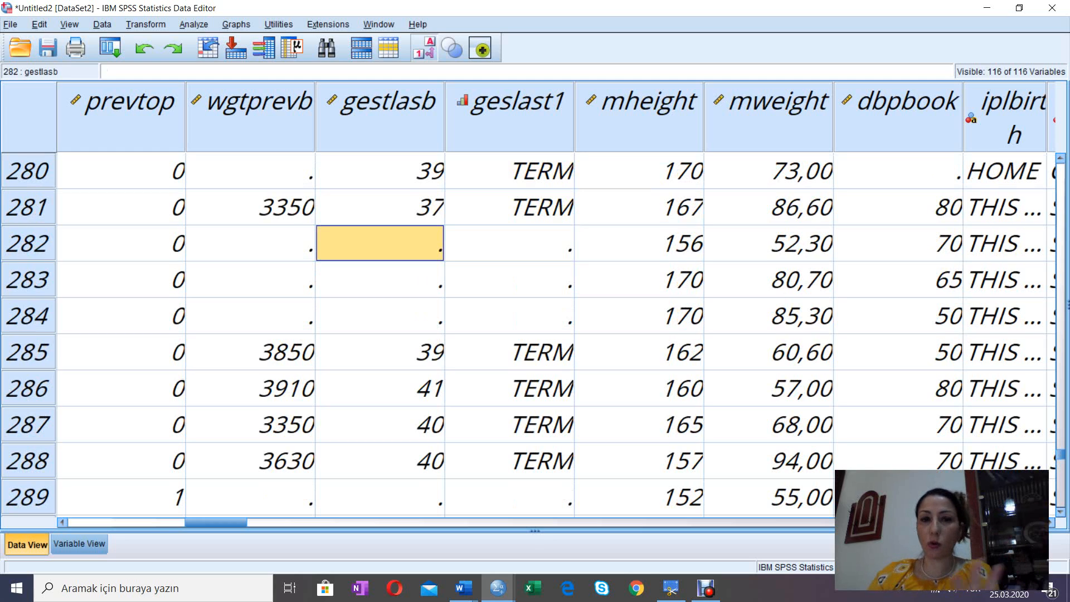
{"action": "left_click", "coordinate": [250, 243]}
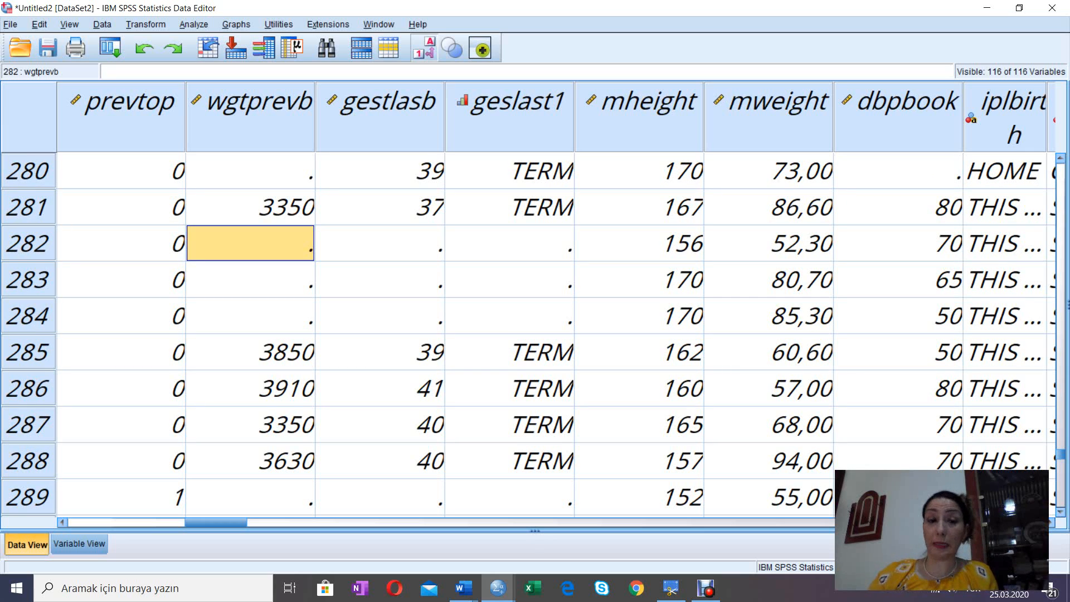
Step: Inspect gestlasb up to case 280, and wgtprevb from there up to case 275
{"action": "key", "text": "Right"}
{"action": "key", "text": "Up"}
{"action": "key", "text": "Up"}
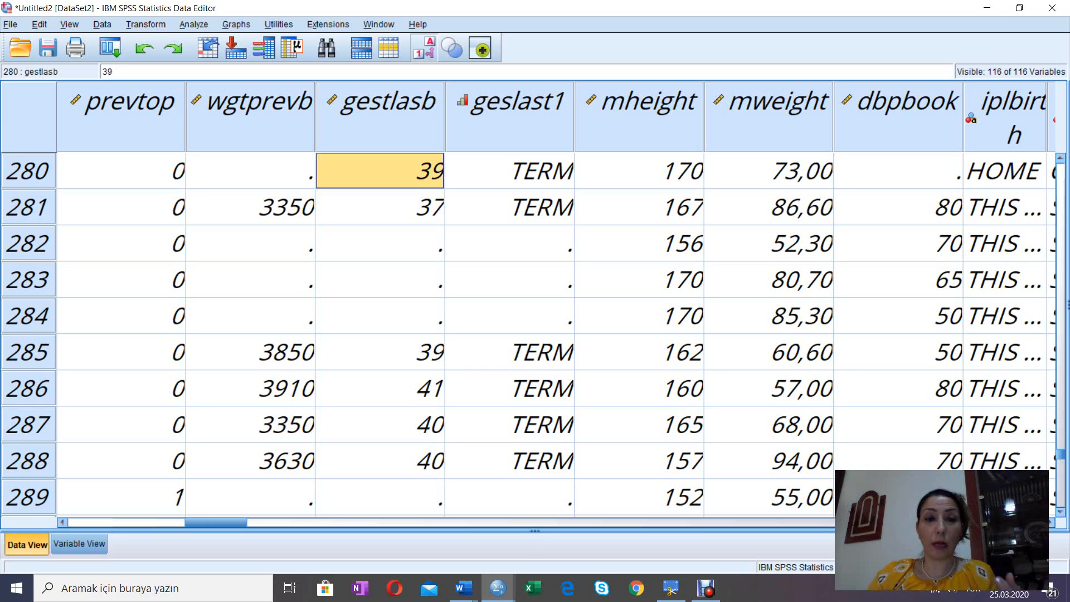
{"action": "key", "text": "Left"}
{"action": "key", "text": "Up"}
{"action": "key", "text": "Up"}
{"action": "key", "text": "Up"}
{"action": "key", "text": "Up"}
{"action": "key", "text": "Up"}
{"action": "key", "text": "Up"}
{"action": "key", "text": "Up"}
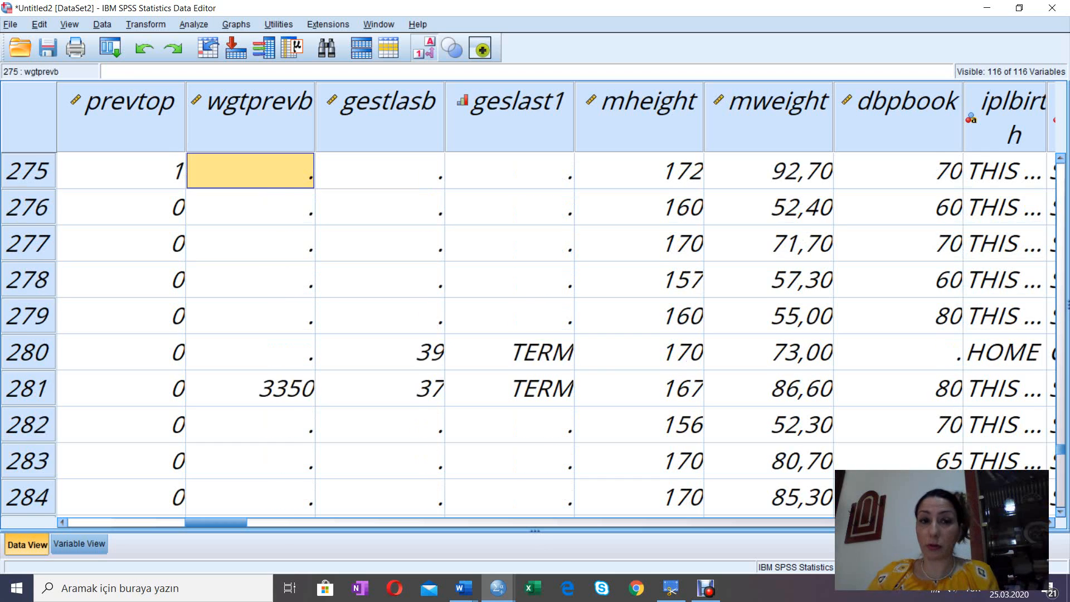
Step: Check the wgtprevb cells around case 275 and compare that case's gestlasb and geslast1 cells
{"action": "key", "text": "Down"}
{"action": "key", "text": "Down"}
{"action": "key", "text": "Down"}
{"action": "key", "text": "Up"}
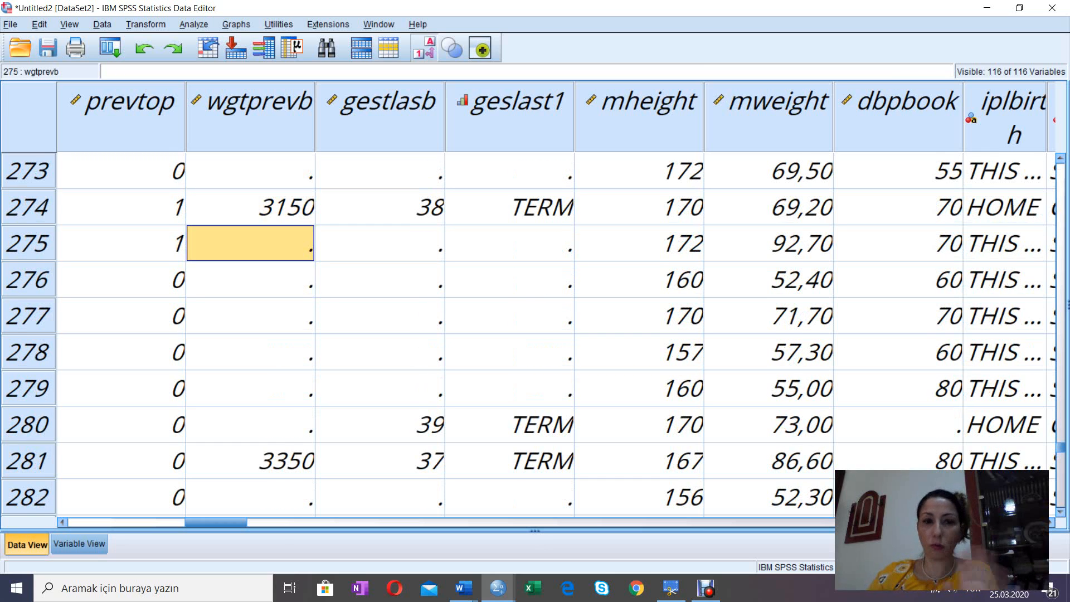
{"action": "key", "text": "Right"}
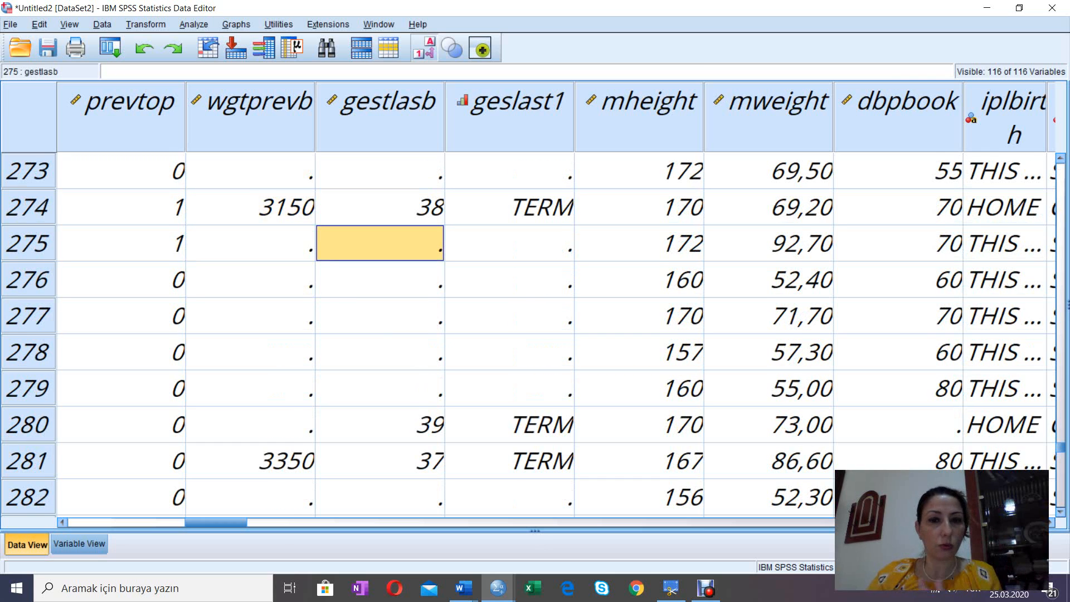
{"action": "key", "text": "Right"}
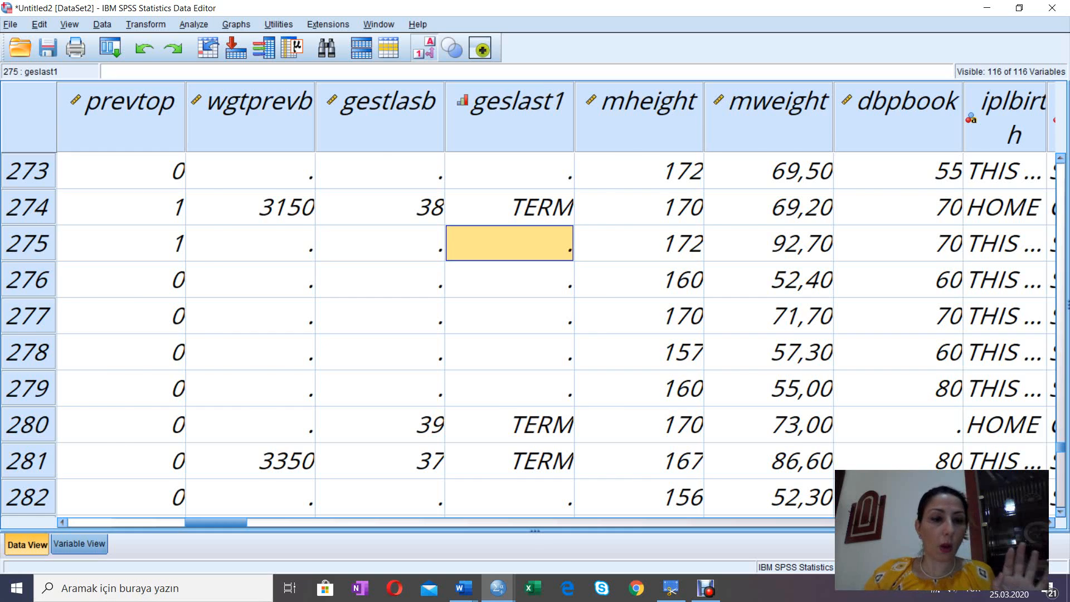
Step: Return to the variable definitions and switch to the Output1 viewer window with the frequency results
{"action": "left_click", "coordinate": [79, 543]}
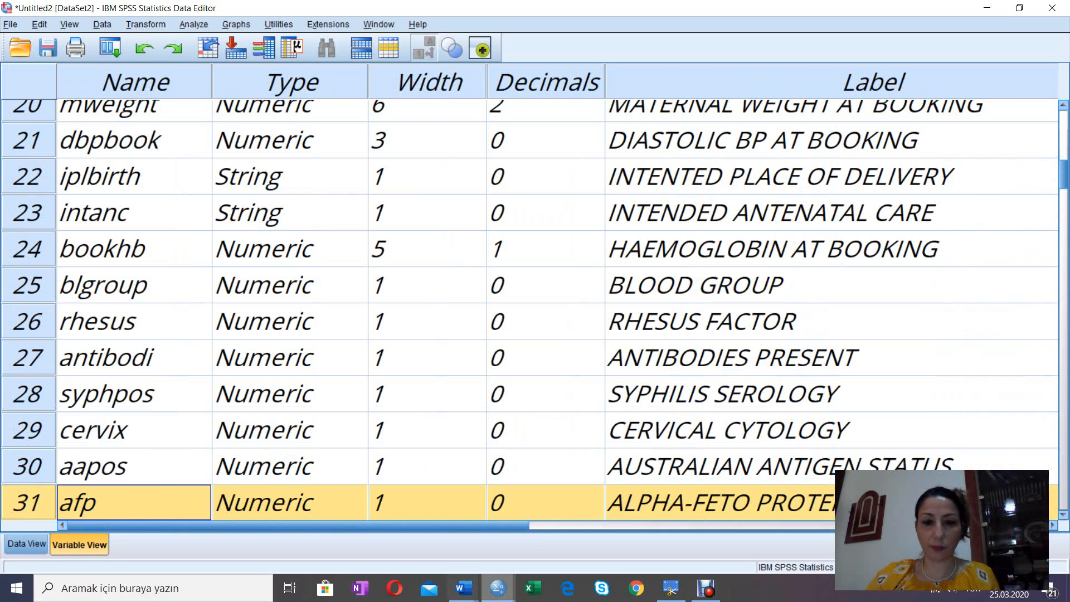
{"action": "mouse_move", "coordinate": [498, 588]}
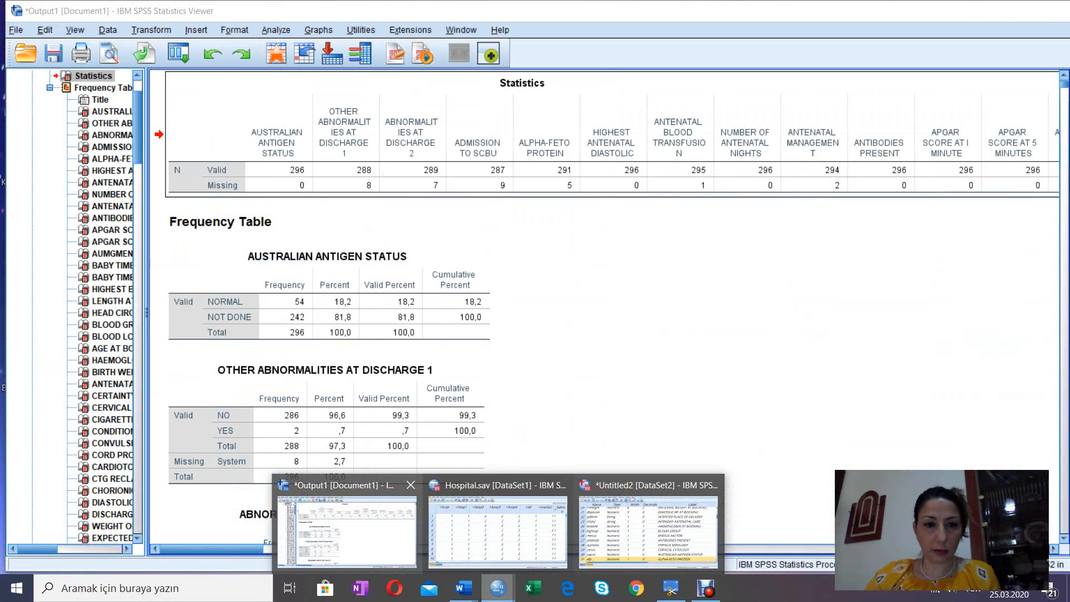
{"action": "mouse_move", "coordinate": [497, 530]}
{"action": "left_click", "coordinate": [347, 530]}
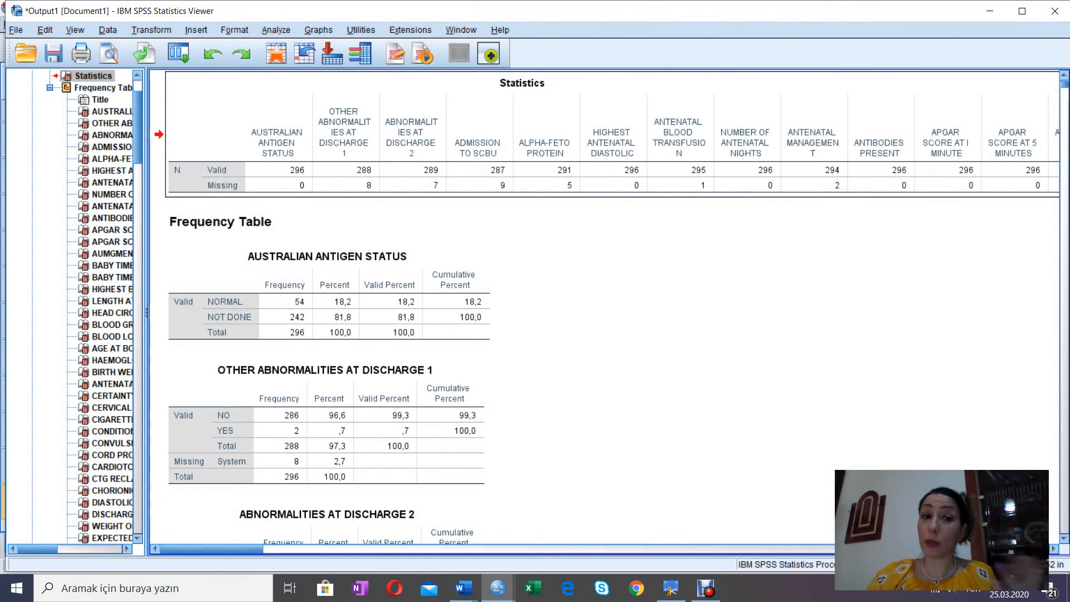
Step: Select the Australian Antigen Status frequency table and review its frequencies and percentages
{"action": "left_click", "coordinate": [329, 295]}
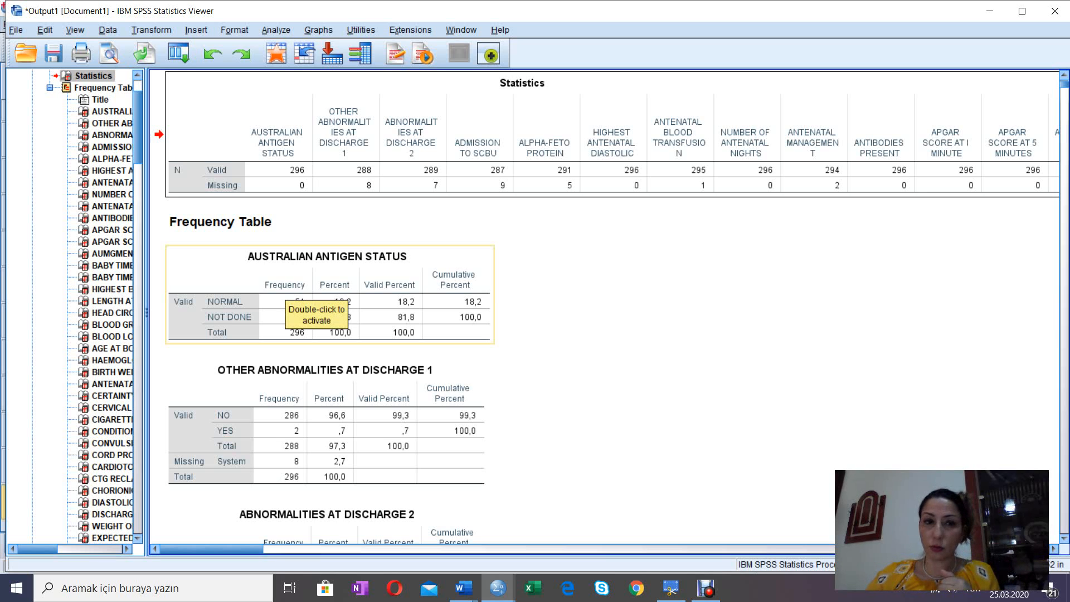
{"action": "left_click", "coordinate": [289, 296]}
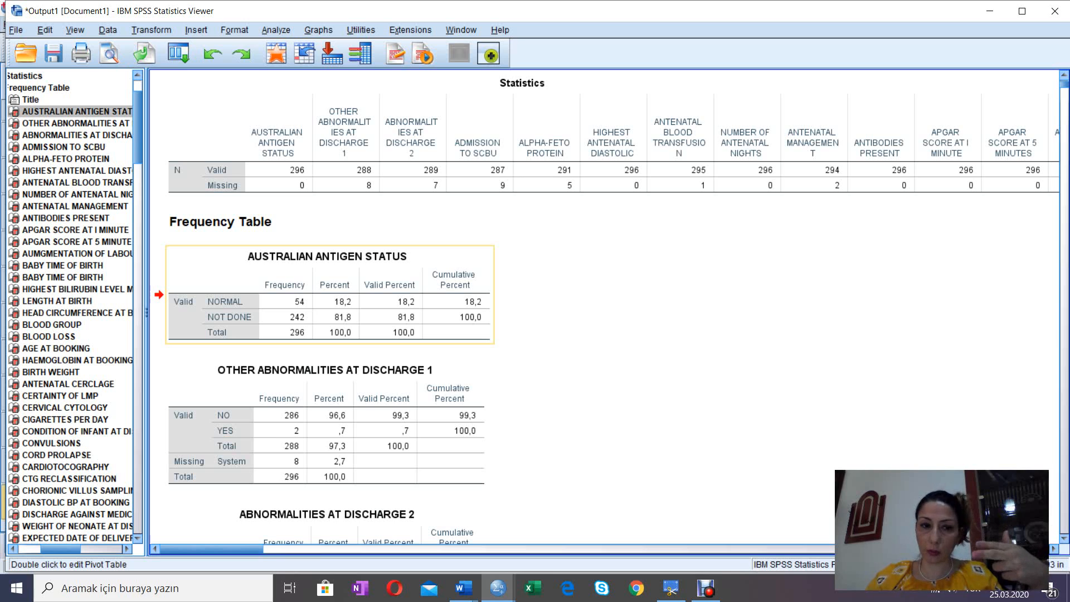
{"action": "left_click", "coordinate": [327, 424]}
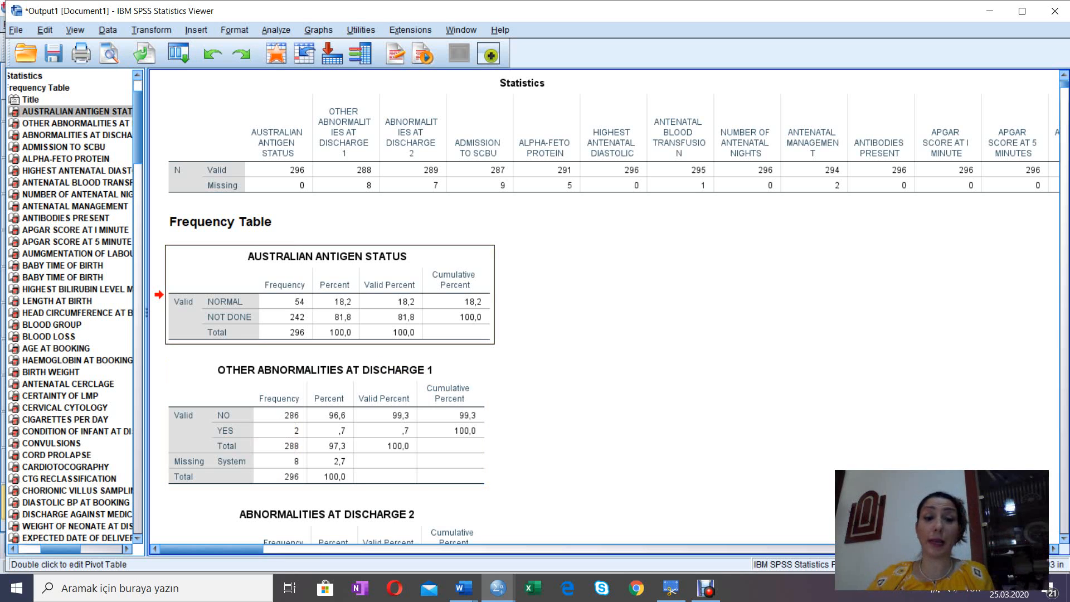
Step: Review the frequency tables from Australian Antigen Status down to Head Circumference at Birth, comparing valid and missing counts
{"action": "key", "text": "Down"}
{"action": "key", "text": "Down"}
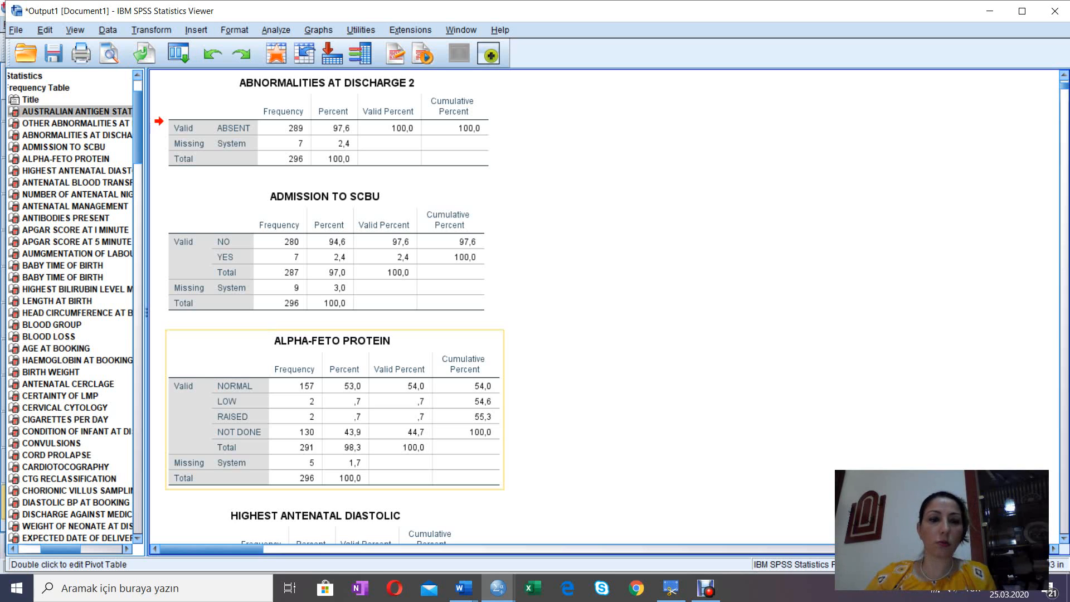
{"action": "key", "text": "Down"}
{"action": "key", "text": "Down"}
{"action": "key", "text": "Down"}
{"action": "key", "text": "Down"}
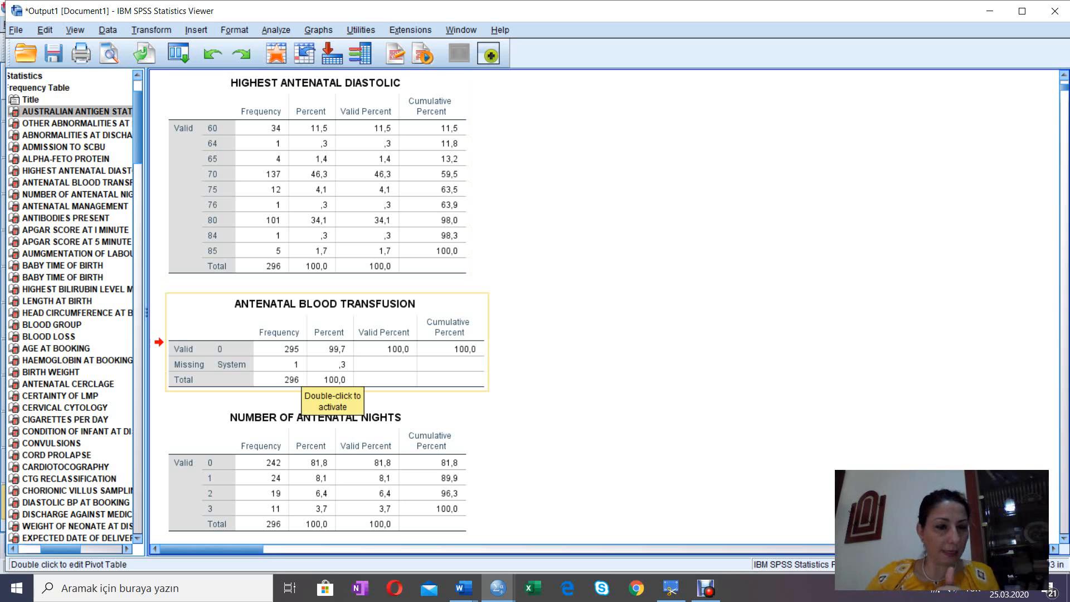
{"action": "scroll", "coordinate": [454, 410], "scroll_direction": "down", "scroll_amount": 2}
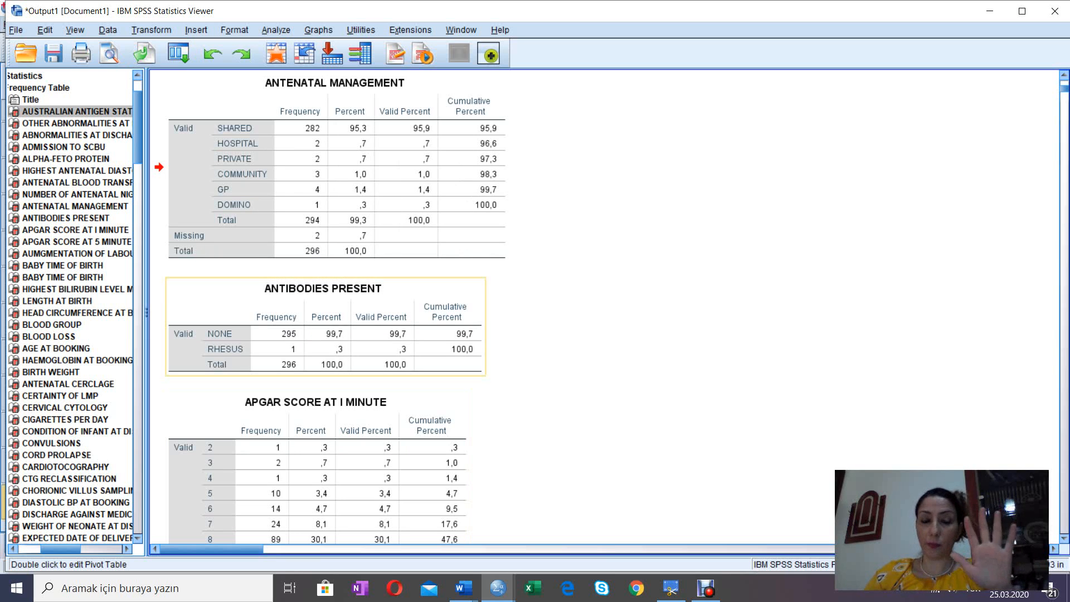
{"action": "scroll", "coordinate": [602, 306], "scroll_direction": "down", "scroll_amount": 15}
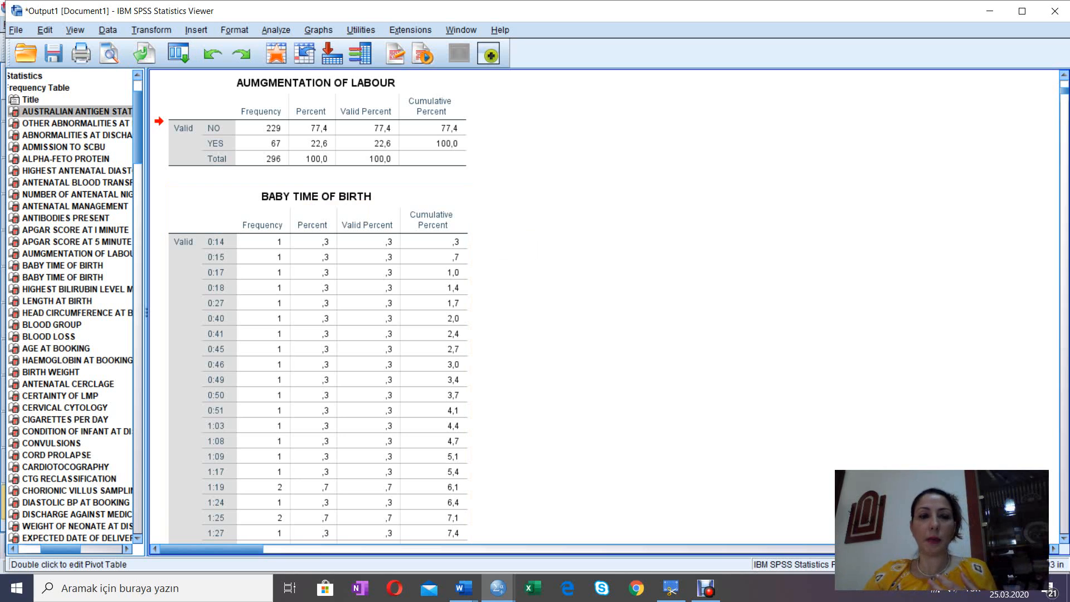
{"action": "scroll", "coordinate": [318, 307], "scroll_direction": "down", "scroll_amount": 3}
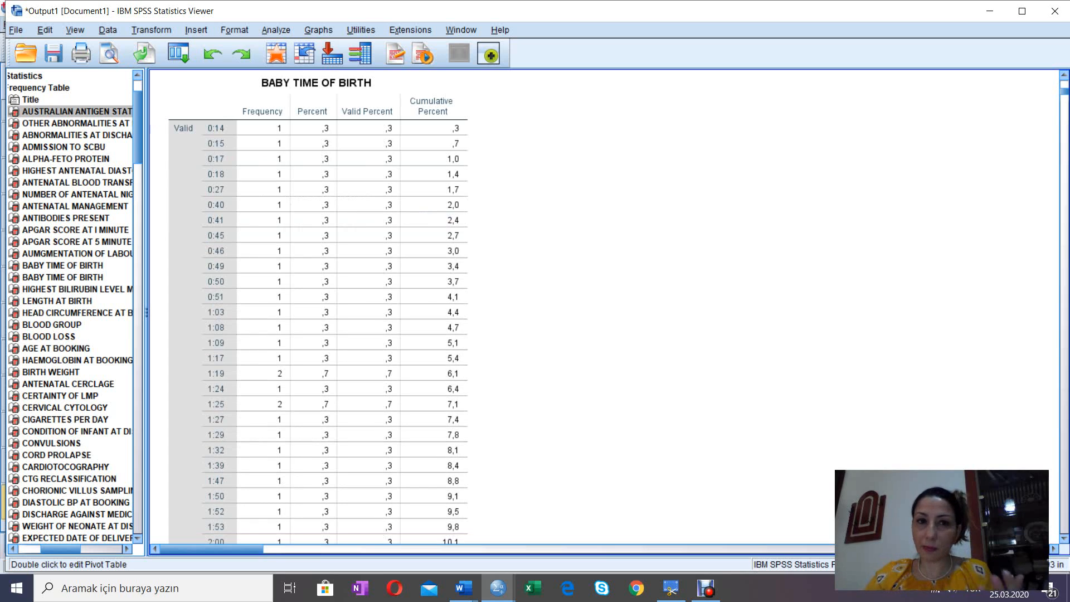
{"action": "scroll", "coordinate": [318, 306], "scroll_direction": "down", "scroll_amount": 2}
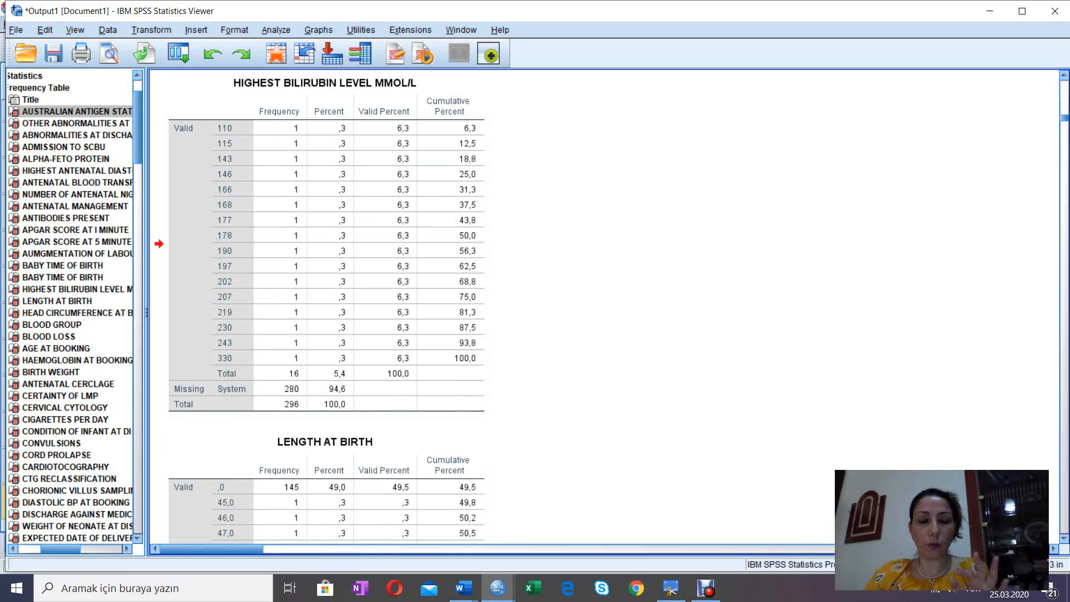
{"action": "scroll", "coordinate": [326, 306], "scroll_direction": "down", "scroll_amount": 2}
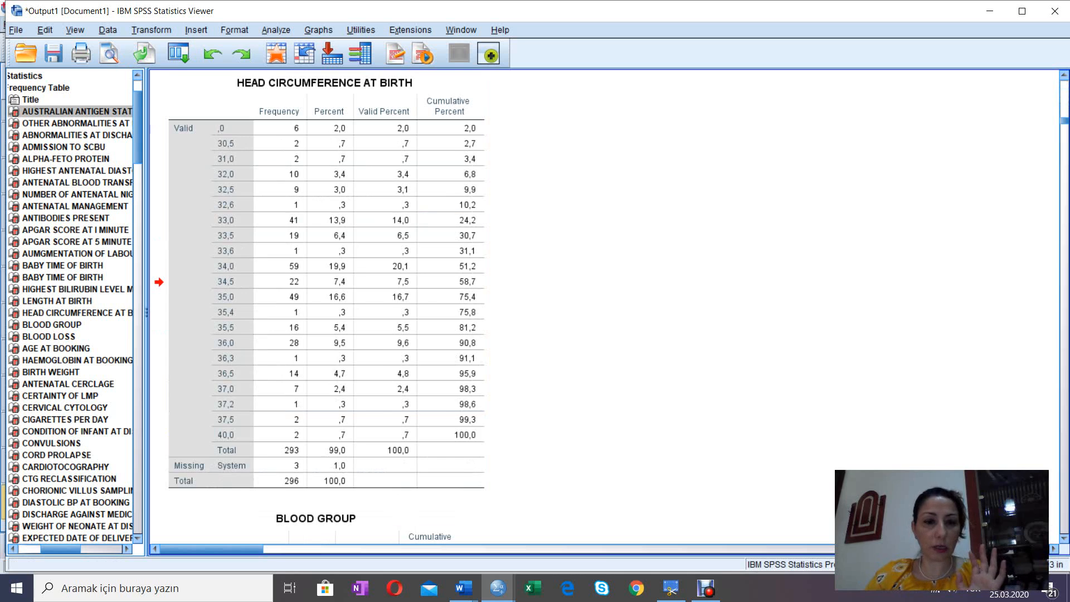
Step: Review the frequency tables from Head Circumference at Birth down to Method of Induction 2, comparing categories, valid percentages and missing counts
{"action": "scroll", "coordinate": [327, 306], "scroll_direction": "down", "scroll_amount": 8}
{"action": "scroll", "coordinate": [326, 307], "scroll_direction": "down", "scroll_amount": 5}
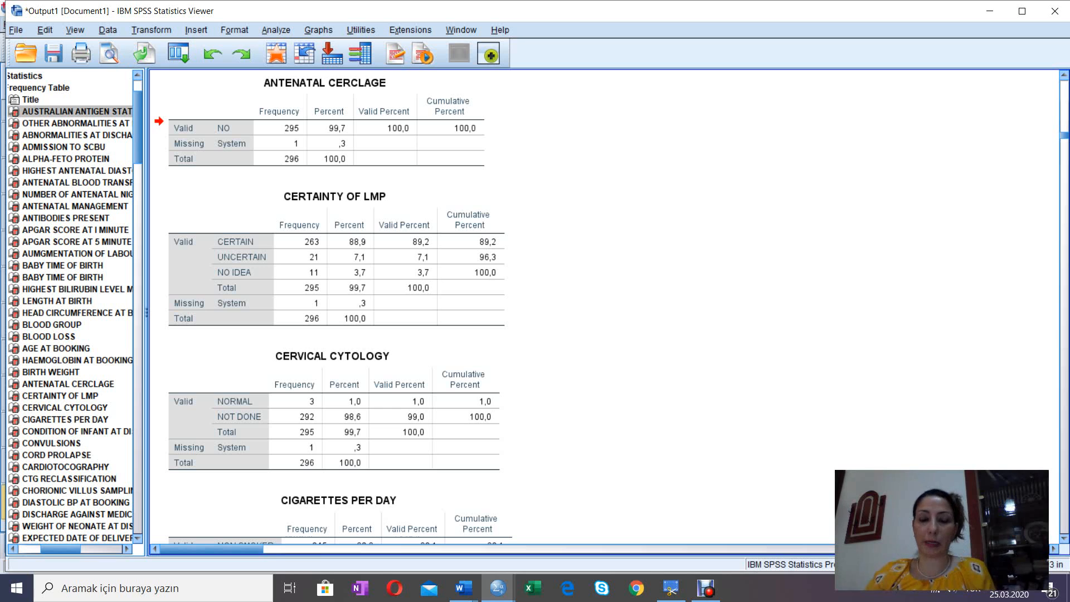
{"action": "scroll", "coordinate": [335, 307], "scroll_direction": "down", "scroll_amount": 10}
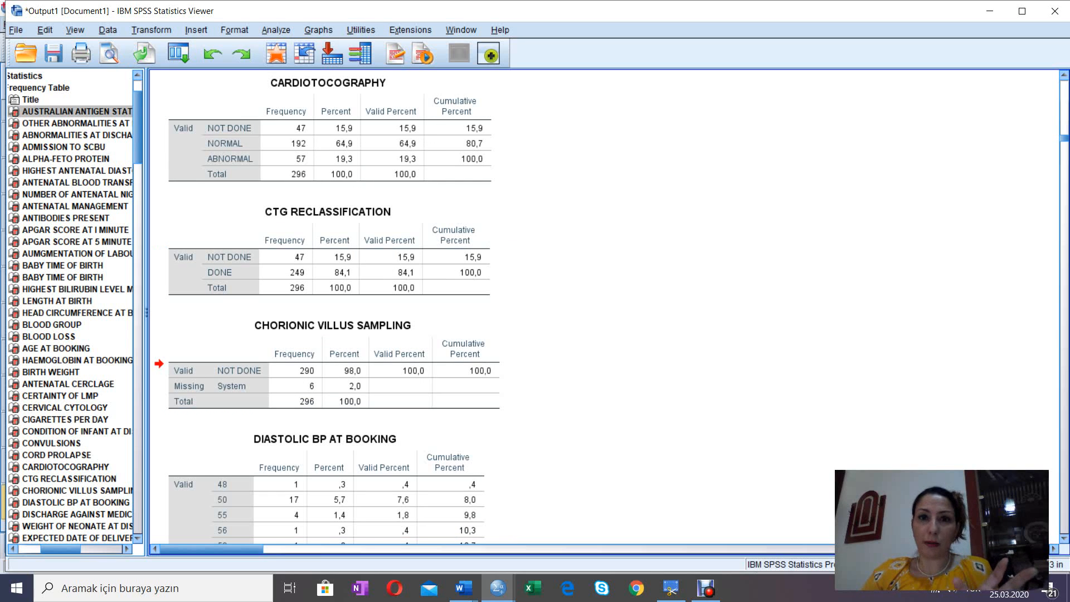
{"action": "scroll", "coordinate": [335, 307], "scroll_direction": "down", "scroll_amount": 1}
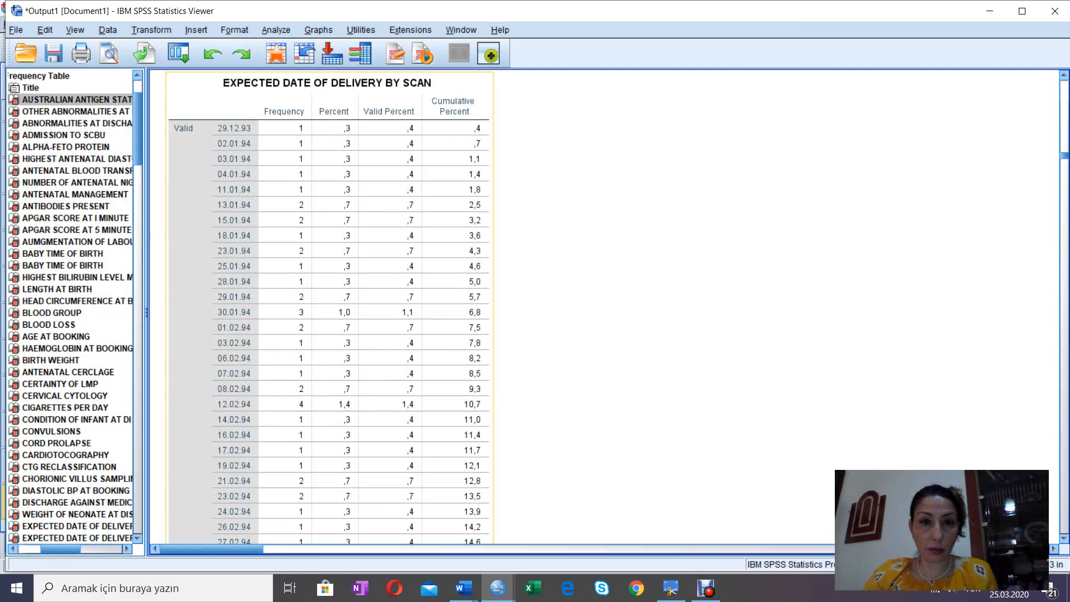
{"action": "scroll", "coordinate": [345, 306], "scroll_direction": "down", "scroll_amount": 2}
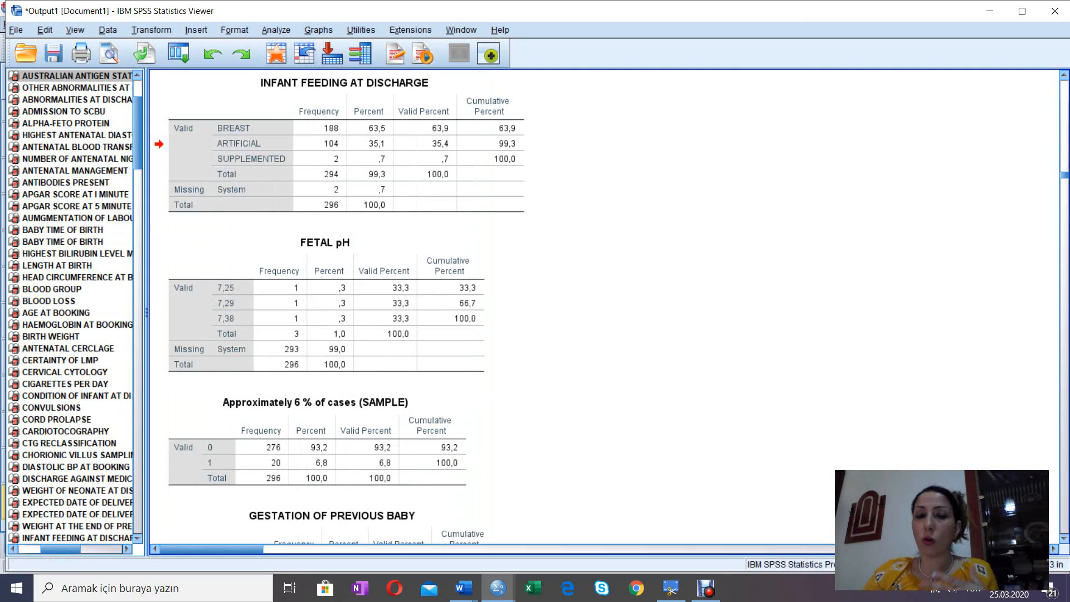
{"action": "key", "text": "Down"}
{"action": "key", "text": "Down"}
{"action": "key", "text": "Down"}
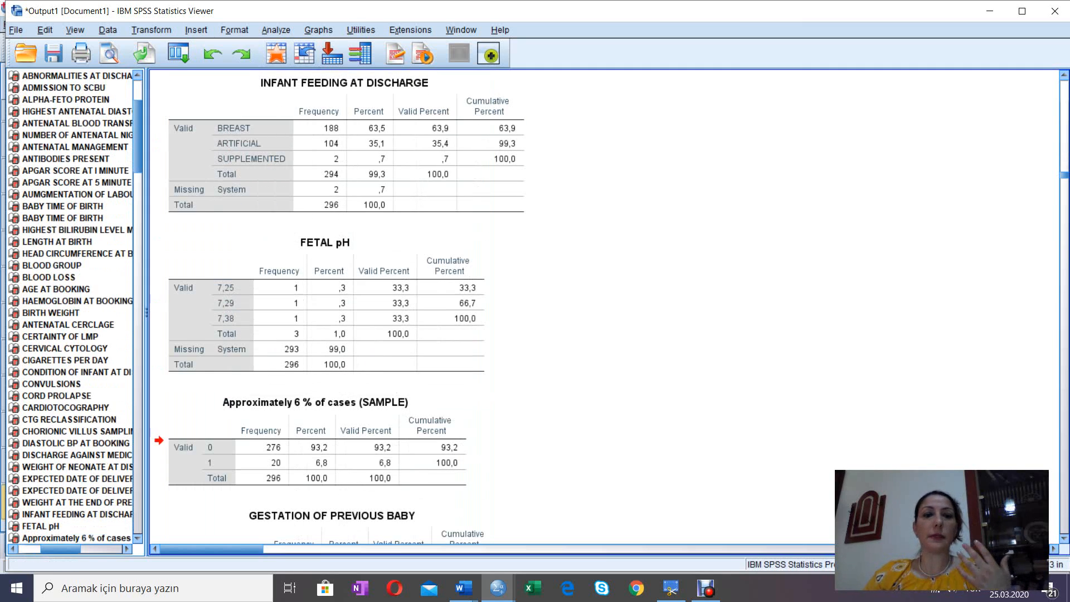
{"action": "key", "text": "Down"}
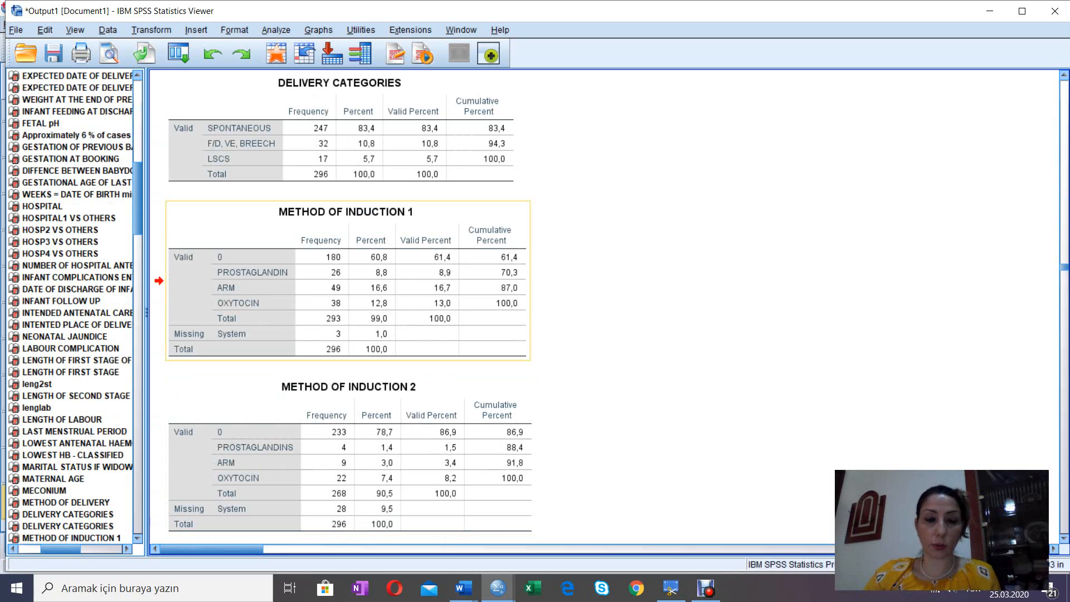
Step: Switch from the Output1 viewer to the variable definitions of the Untitled2 [DataSet2] data editor window
{"action": "left_click", "coordinate": [498, 589]}
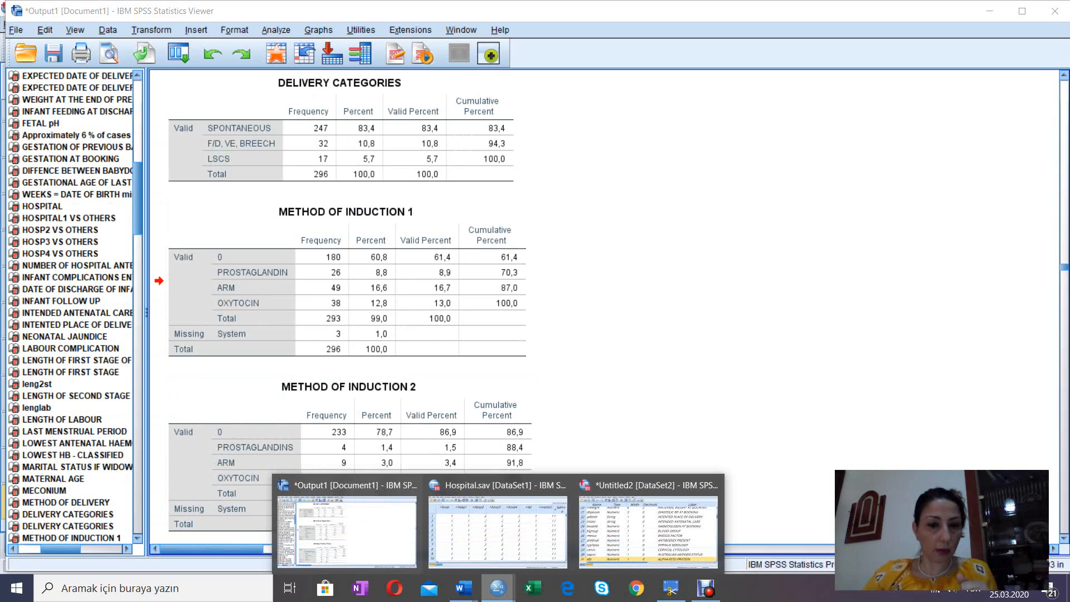
{"action": "left_click", "coordinate": [498, 527]}
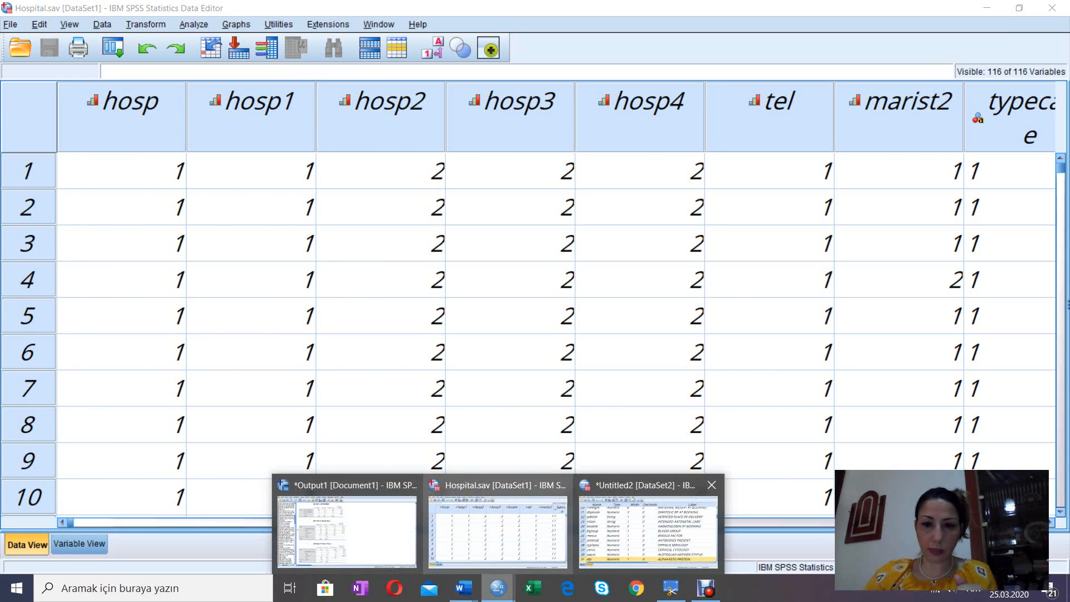
{"action": "left_click", "coordinate": [648, 532]}
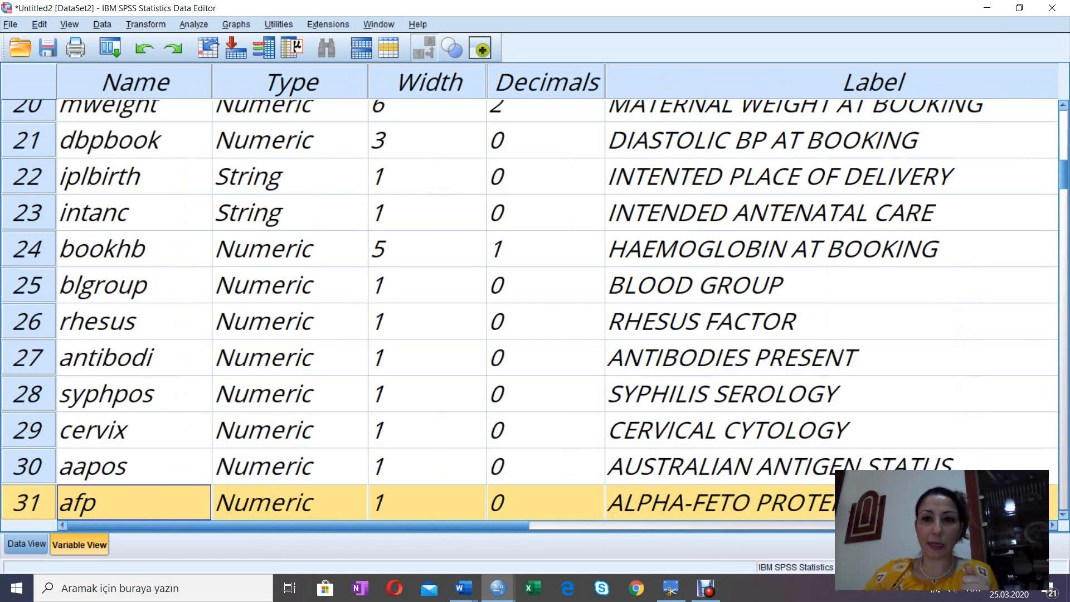
Step: Examine the value labels defined for the Blood Group and Rhesus Factor variables, closing each dialog after checking its codes
{"action": "left_click_drag", "start_coordinate": [412, 525], "coordinate": [690, 525]}
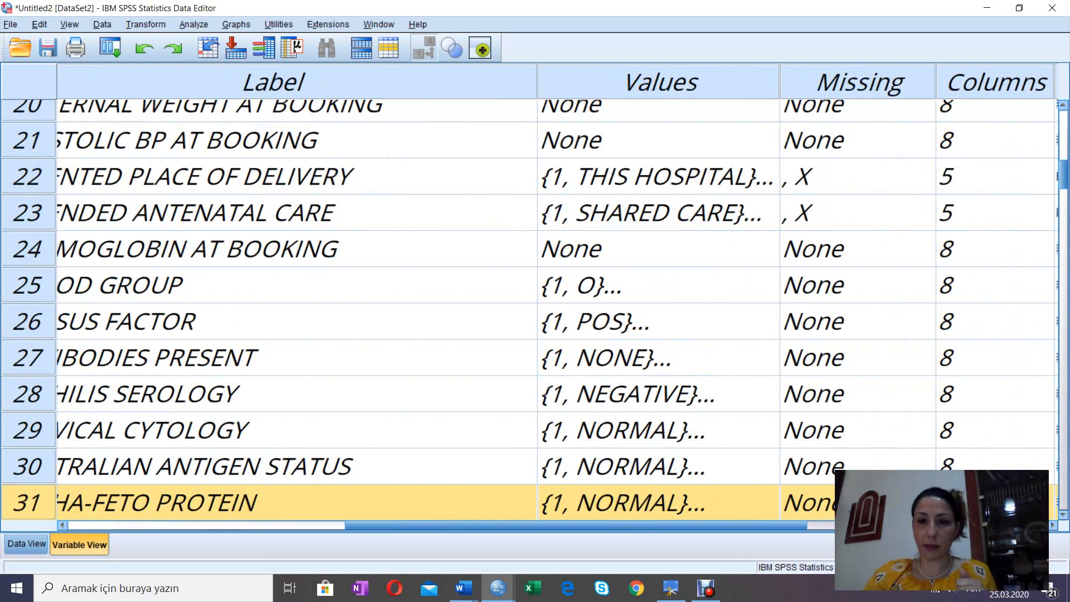
{"action": "left_click", "coordinate": [669, 285]}
{"action": "left_click", "coordinate": [761, 285]}
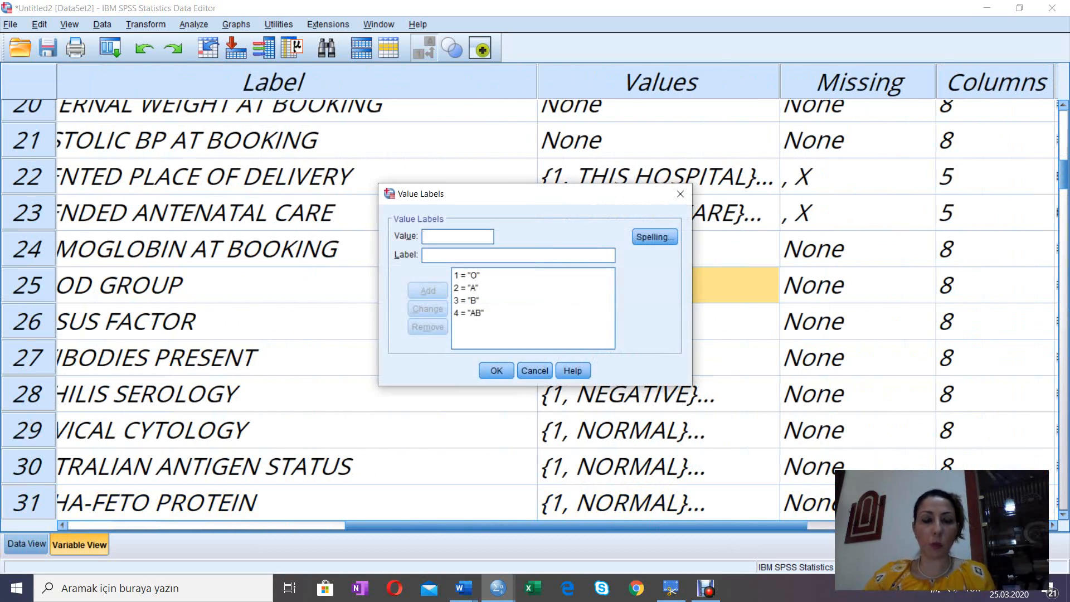
{"action": "key", "text": "Escape"}
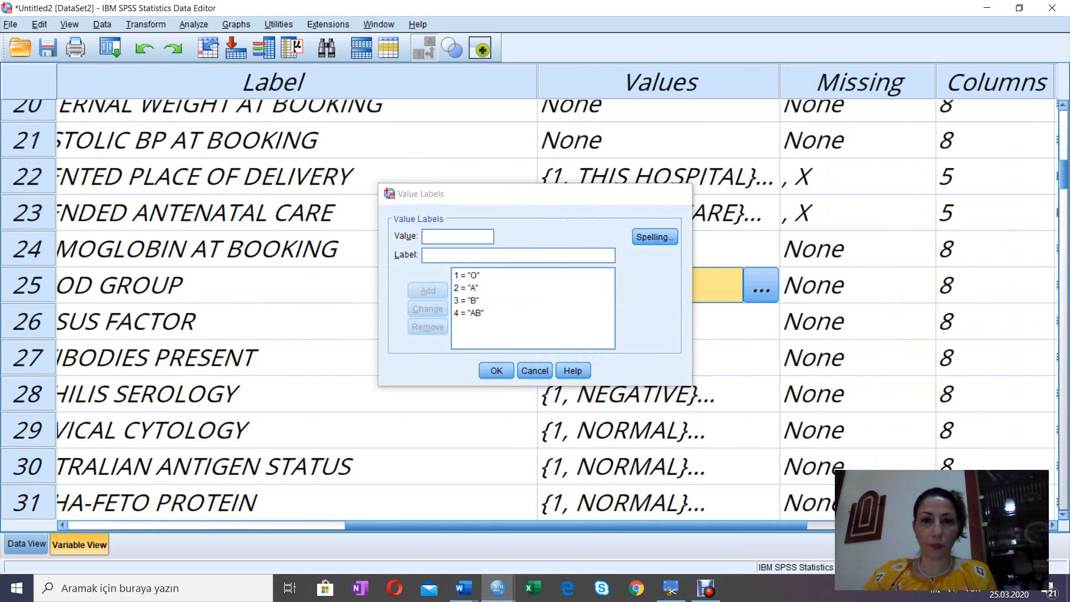
{"action": "double_click", "coordinate": [761, 322]}
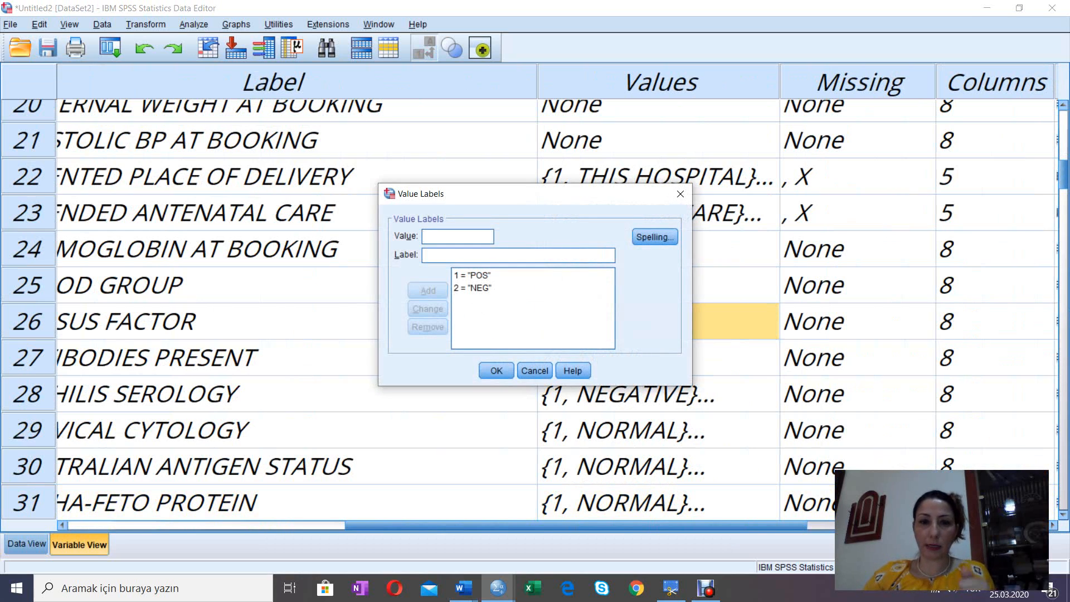
{"action": "key", "text": "Return"}
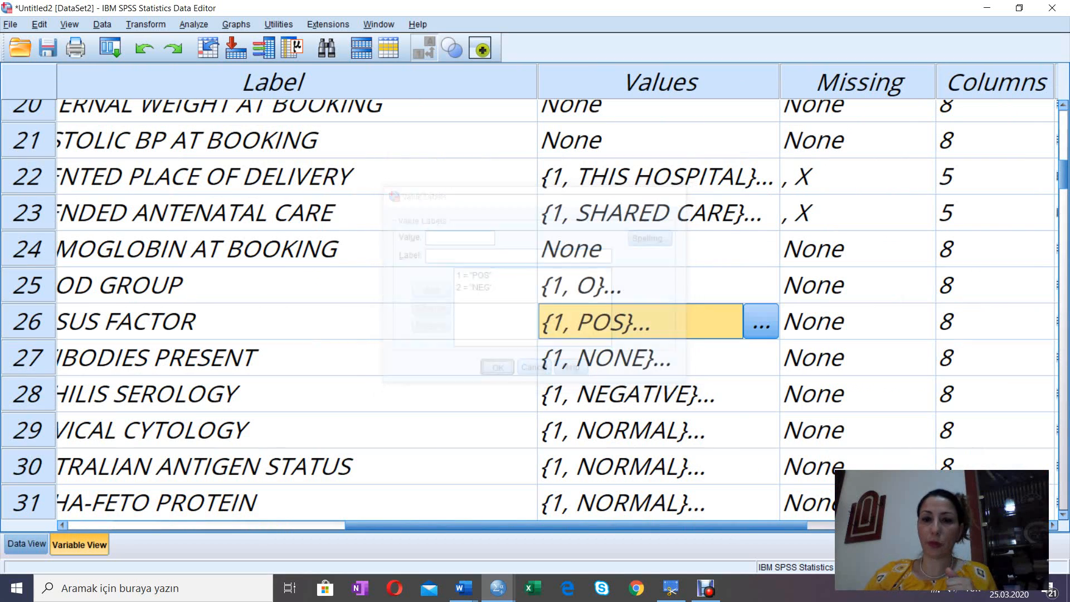